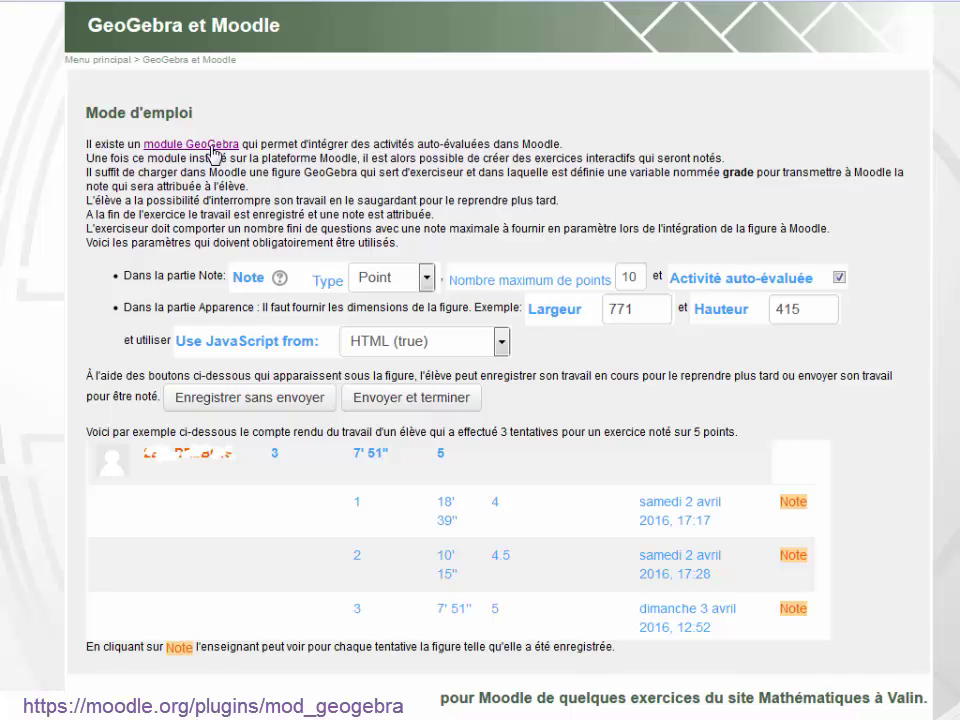
Examine the instructions for the GeoGebra module in Moodle and the table of downloadable exercise files
{"action": "left_click", "coordinate": [212, 150]}
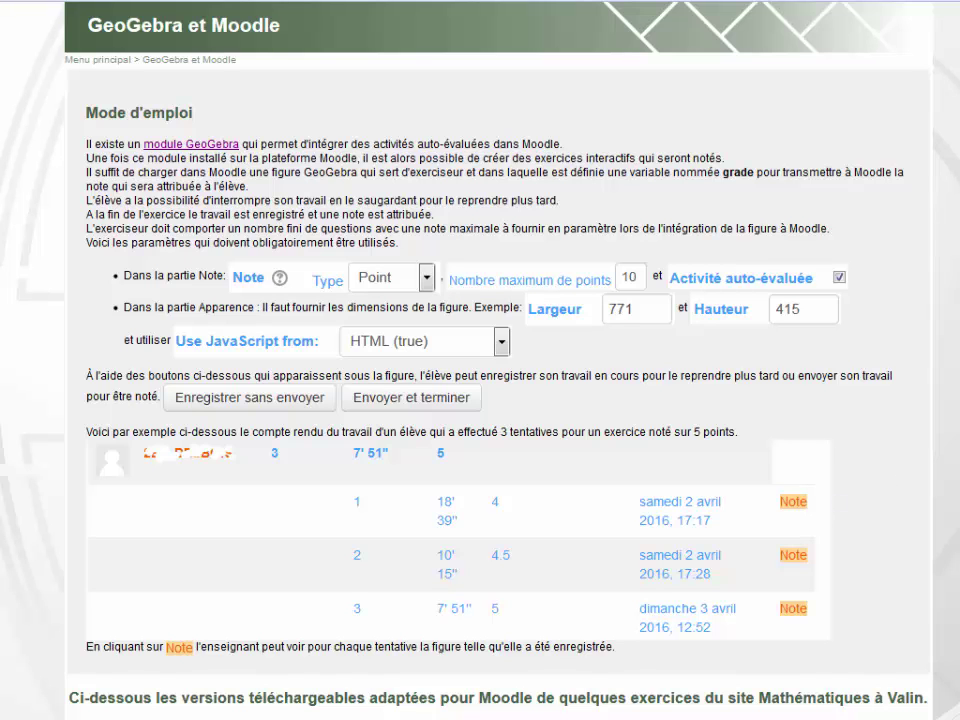
{"action": "scroll", "coordinate": [480, 400], "scroll_direction": "down", "scroll_amount": 3}
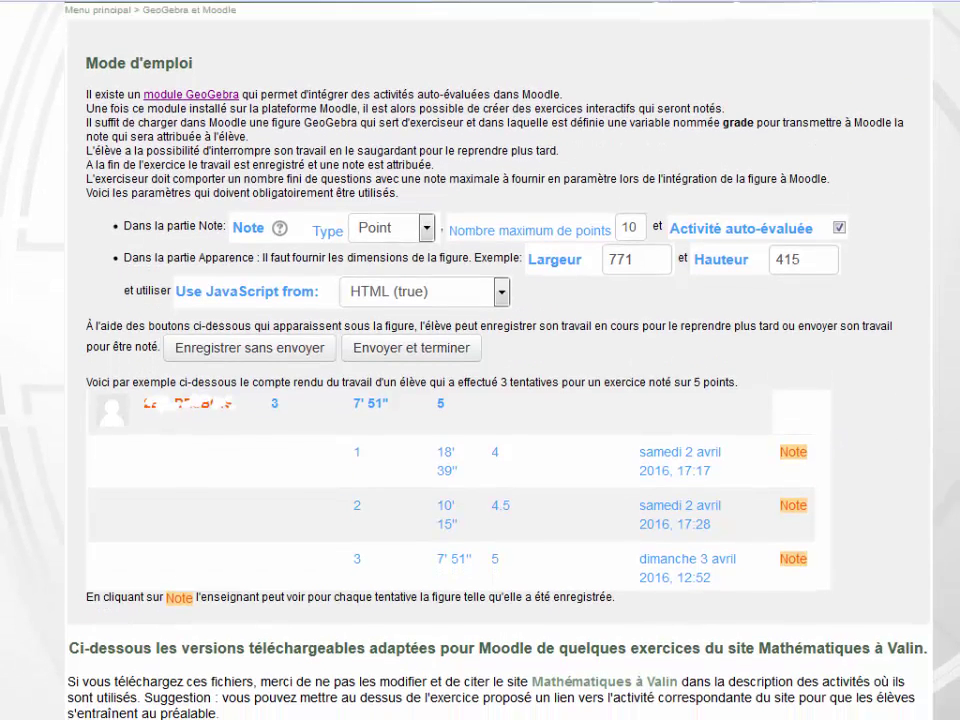
{"action": "scroll", "coordinate": [480, 400], "scroll_direction": "down", "scroll_amount": 3}
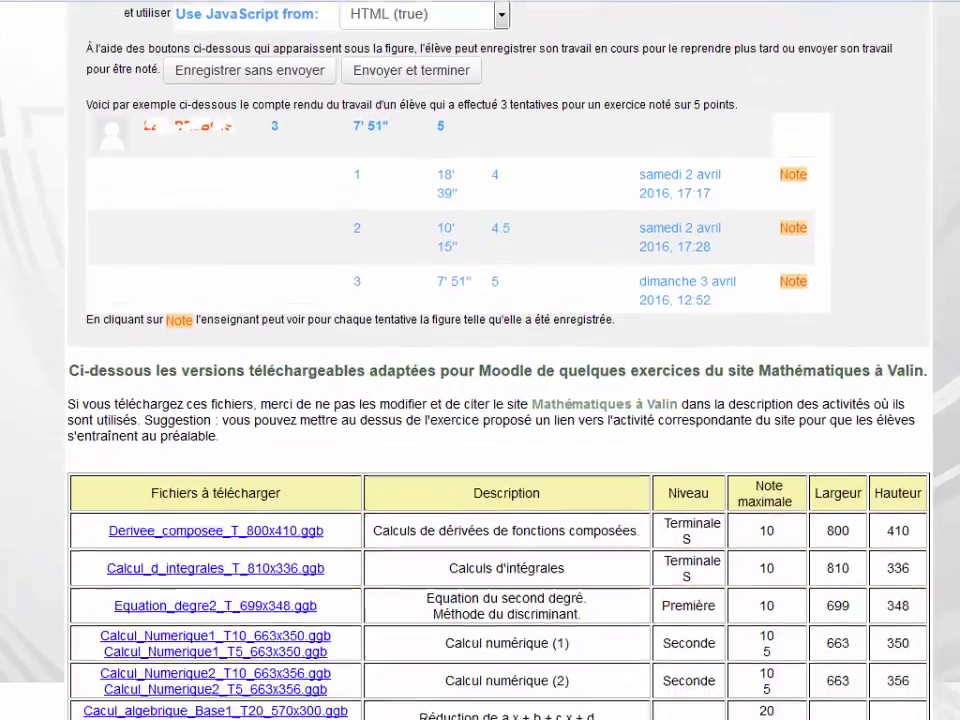
{"action": "scroll", "coordinate": [480, 400], "scroll_direction": "down", "scroll_amount": 3}
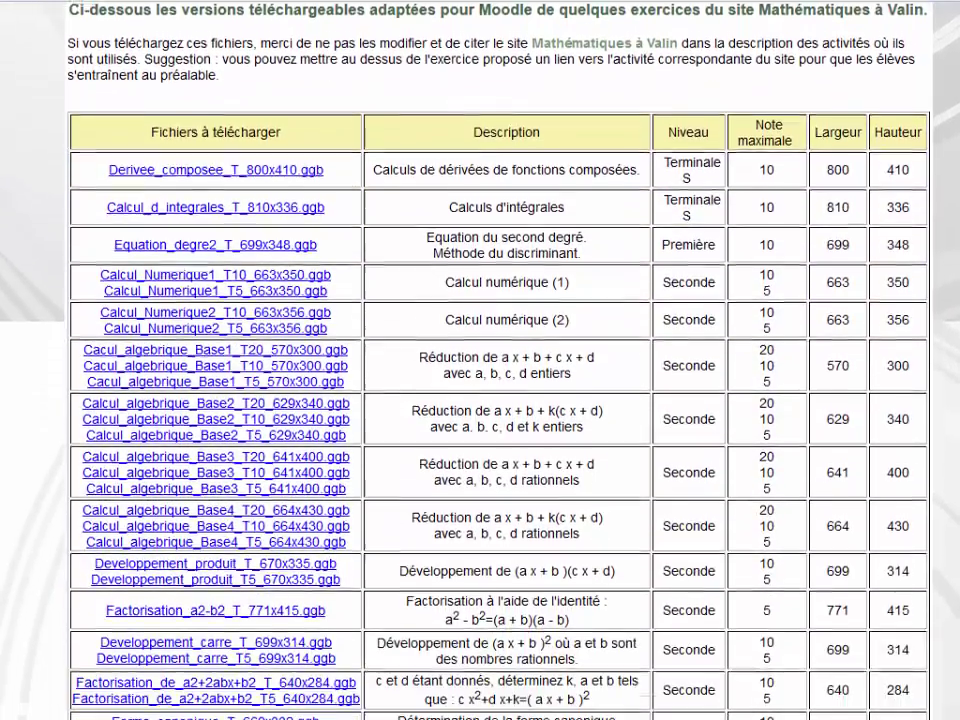
{"action": "scroll", "coordinate": [480, 400], "scroll_direction": "down", "scroll_amount": 3}
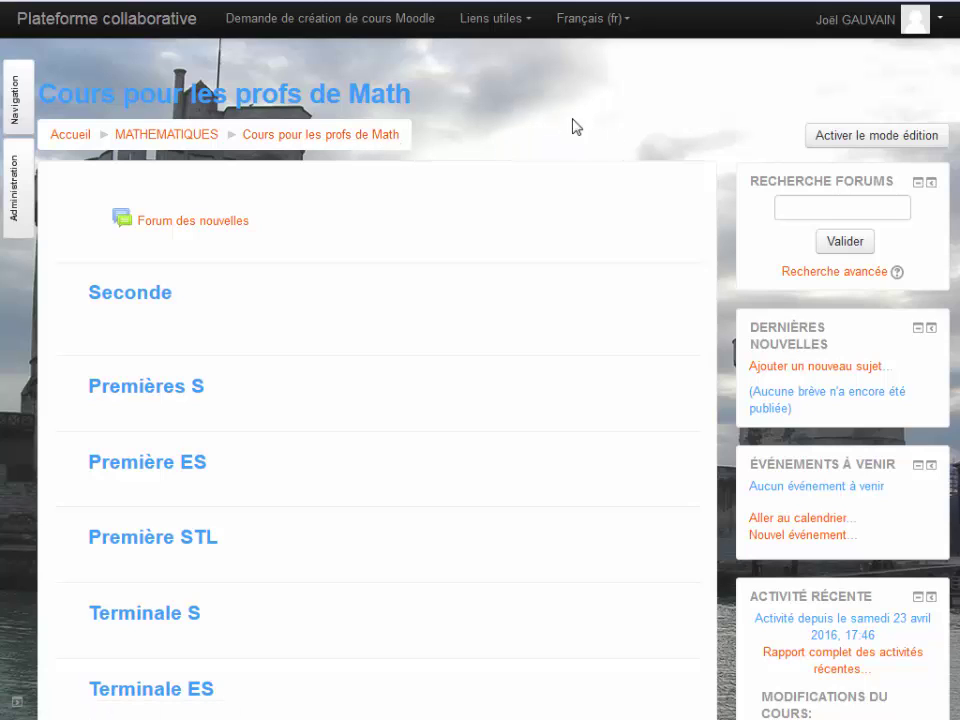
In the Moodle course, turn on edit mode and add a GeoGebra activity to the section containing the news forum
{"action": "left_click", "coordinate": [871, 145]}
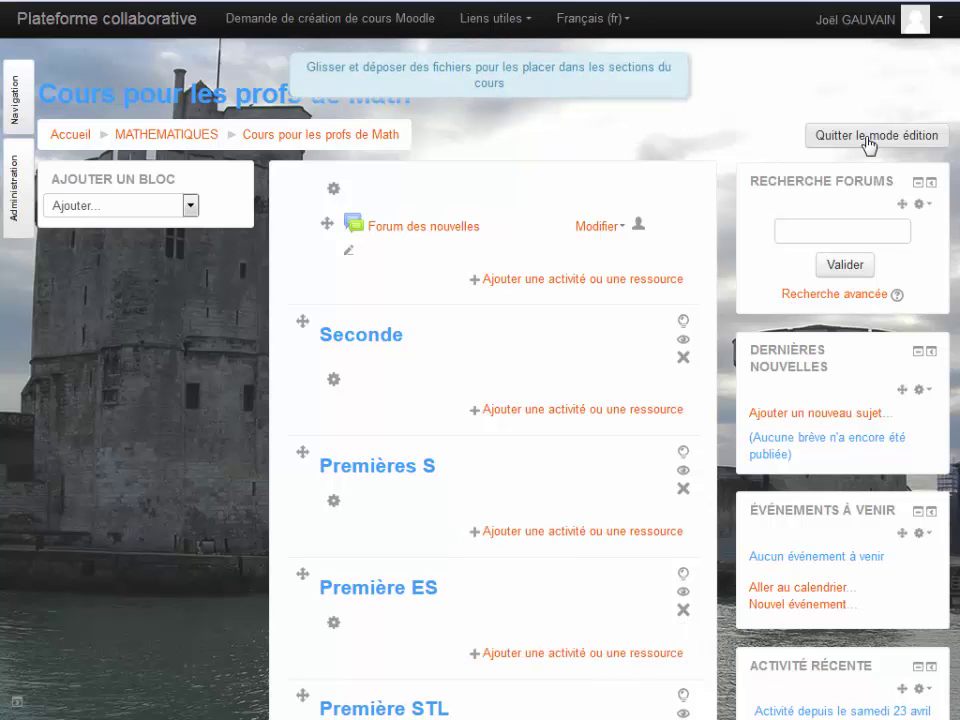
{"action": "left_click", "coordinate": [562, 285]}
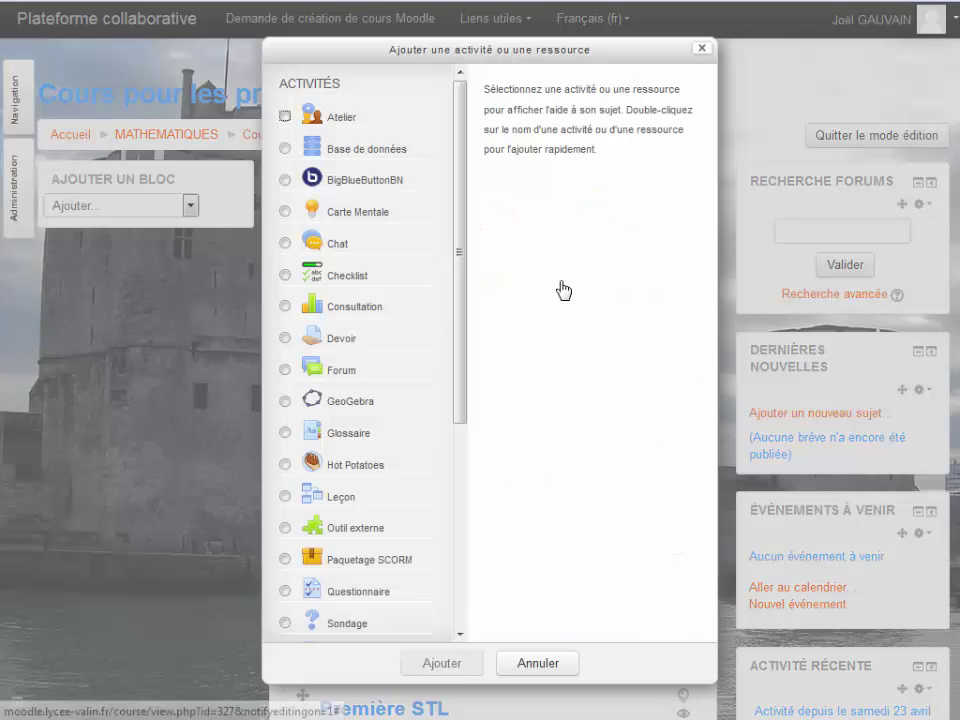
{"action": "left_click", "coordinate": [286, 405]}
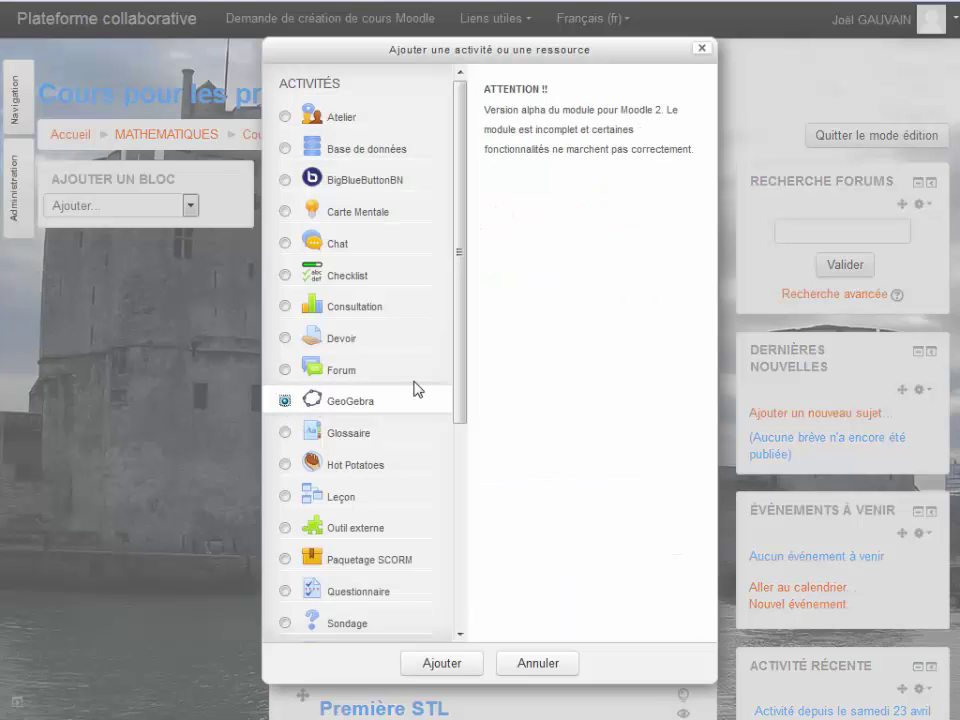
{"action": "left_click", "coordinate": [432, 664]}
Name the new GeoGebra activity "Lecture d'équation de droites"
{"action": "scroll", "coordinate": [480, 400], "scroll_direction": "down", "scroll_amount": 2}
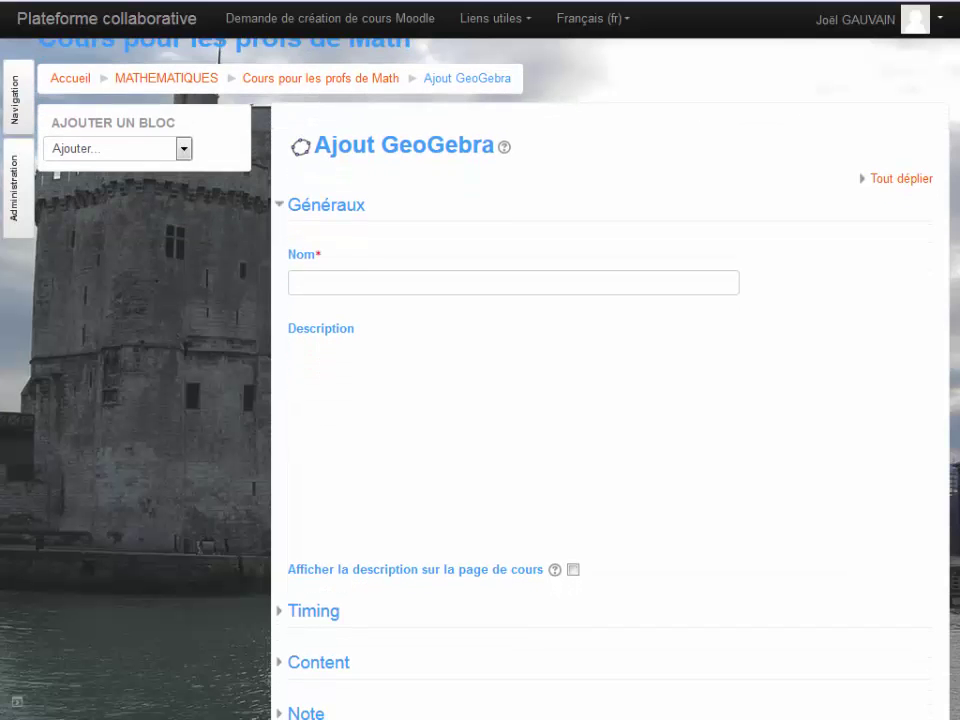
{"action": "scroll", "coordinate": [480, 400], "scroll_direction": "down", "scroll_amount": 1}
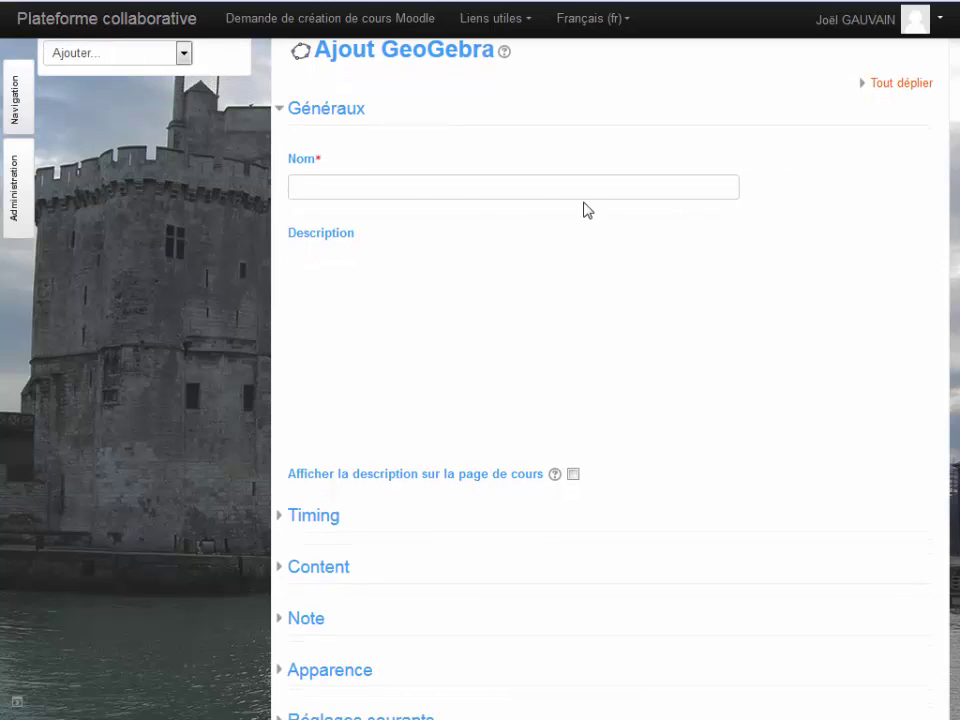
{"action": "left_click", "coordinate": [305, 189]}
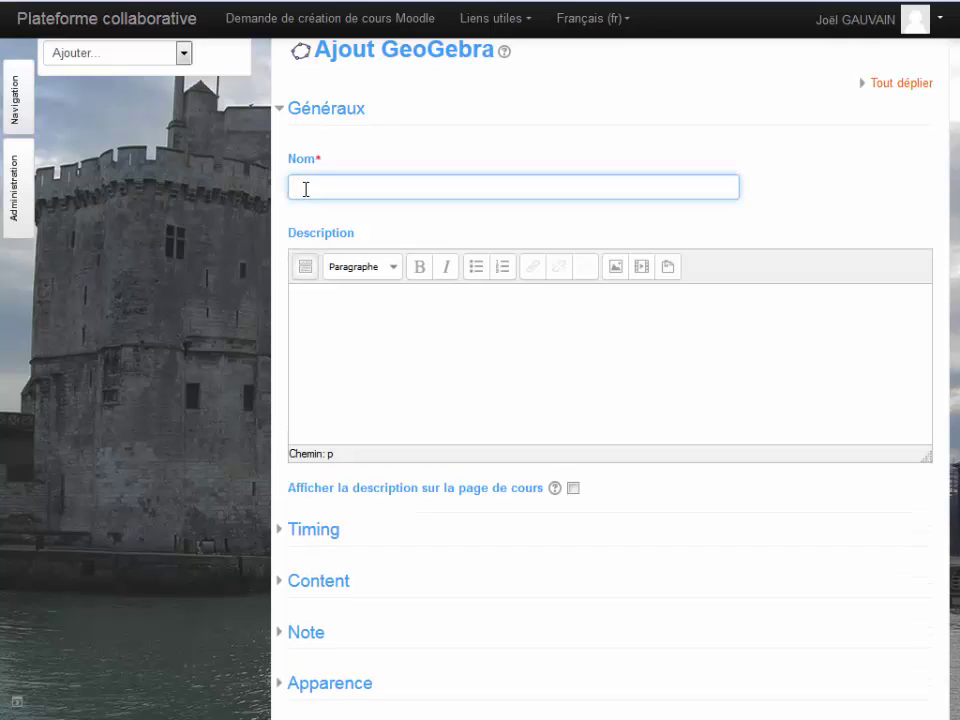
{"action": "type", "text": "Lecture d'équation d"}
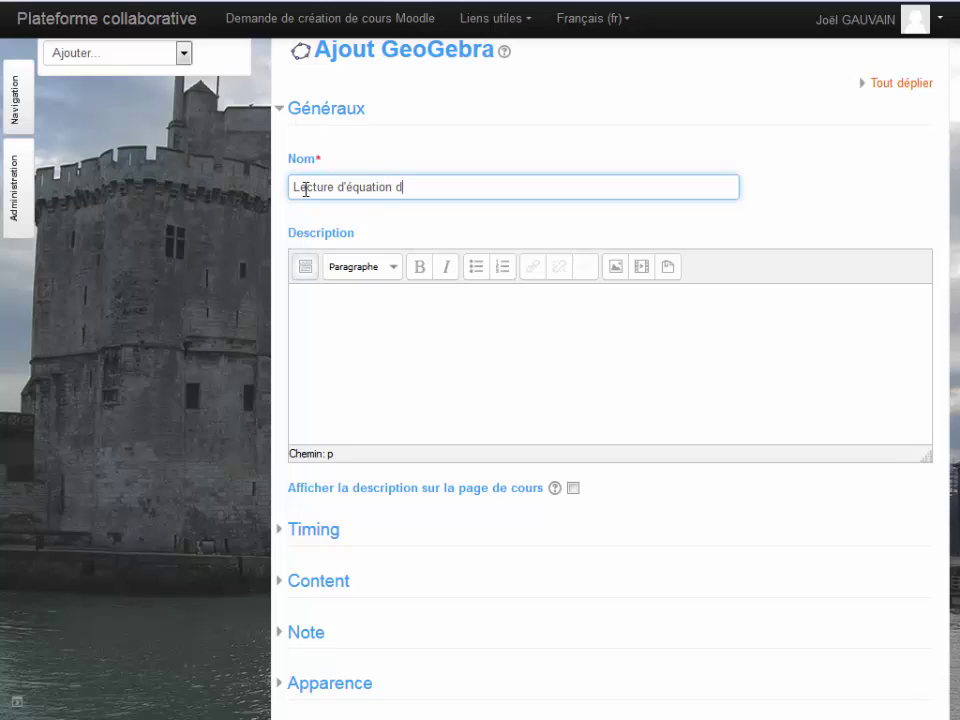
{"action": "type", "text": "e droites"}
Enter the description "Série de 5 exercices" and have it displayed on the course page
{"action": "left_click", "coordinate": [308, 300]}
{"action": "type", "text": "Sar"}
{"action": "type", "text": "ie de"}
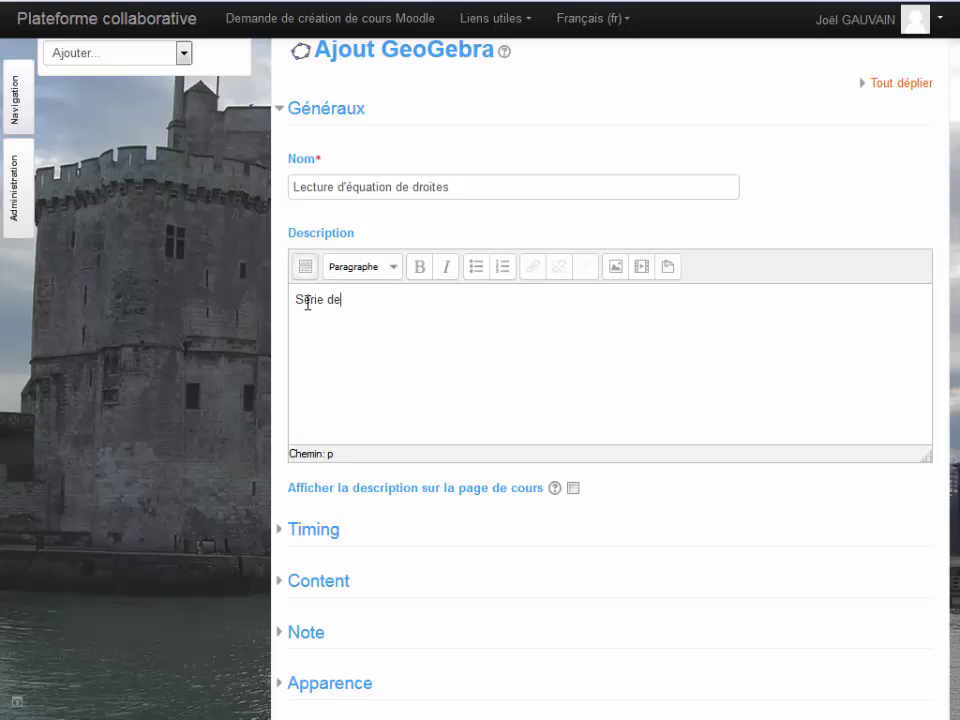
{"action": "type", "text": " 5 exercices"}
{"action": "left_click", "coordinate": [573, 488]}
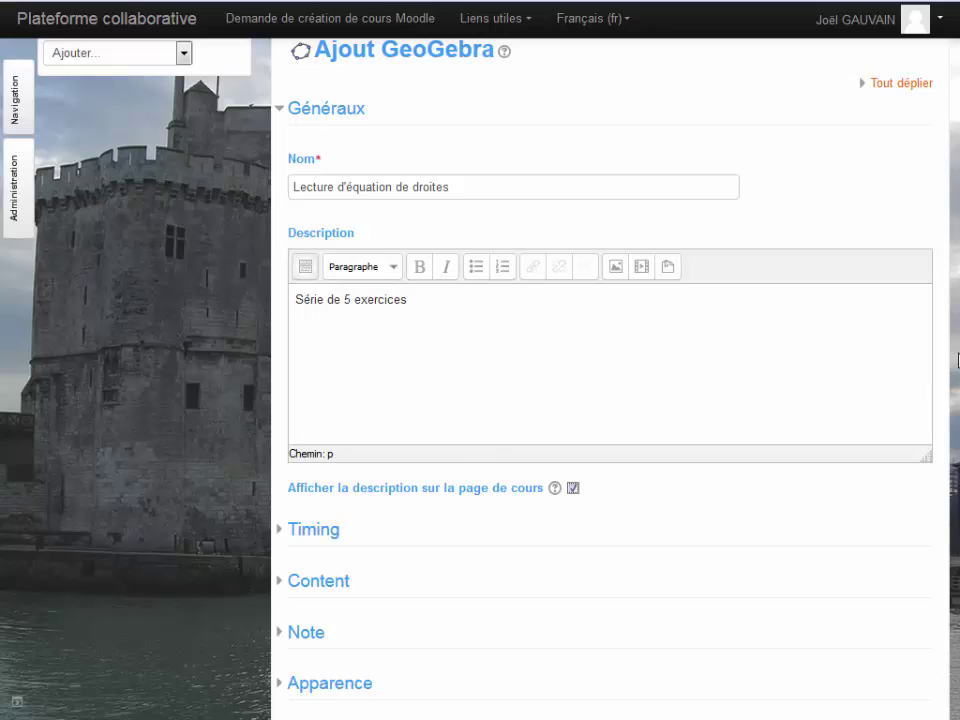
Enable both the availability start and end dates in the timing settings, and set the end day to 26
{"action": "scroll", "coordinate": [439, 373], "scroll_direction": "down", "scroll_amount": 3}
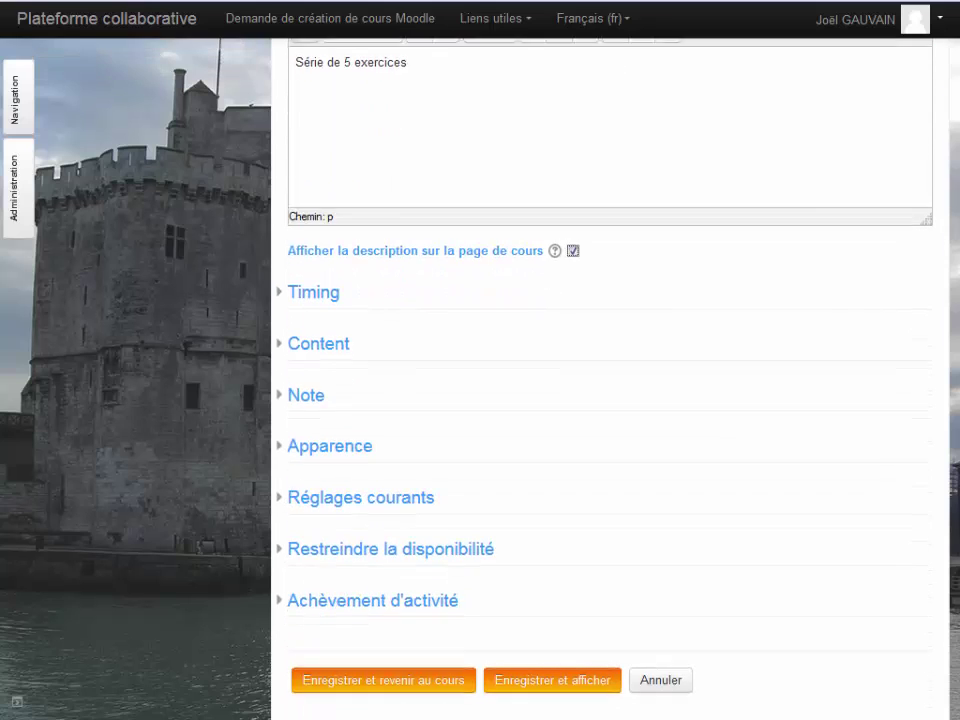
{"action": "left_click", "coordinate": [283, 257]}
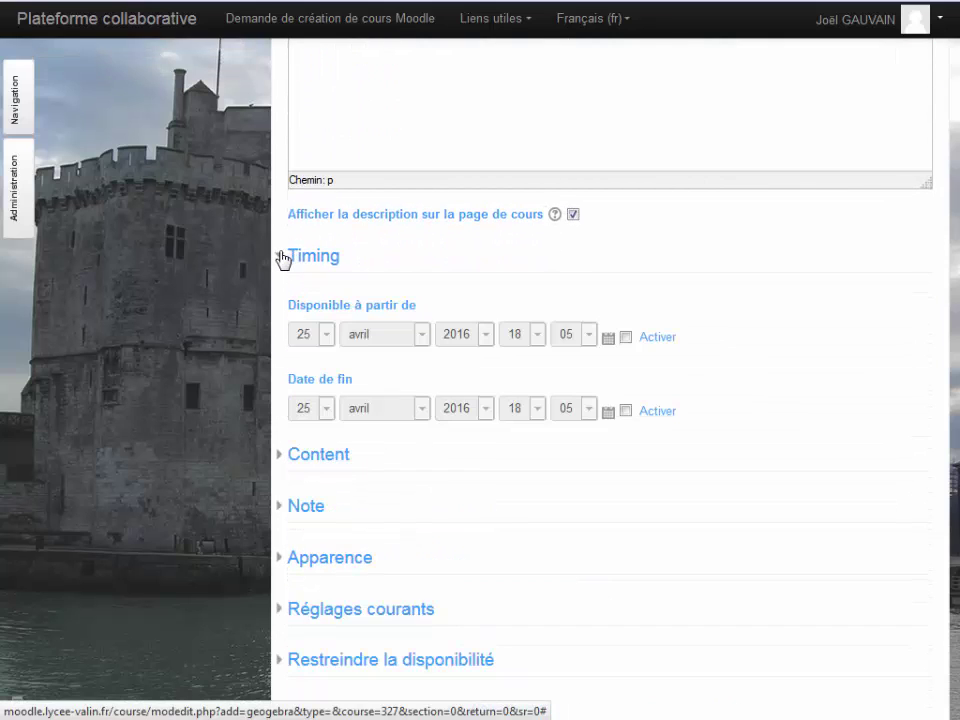
{"action": "left_click", "coordinate": [626, 338]}
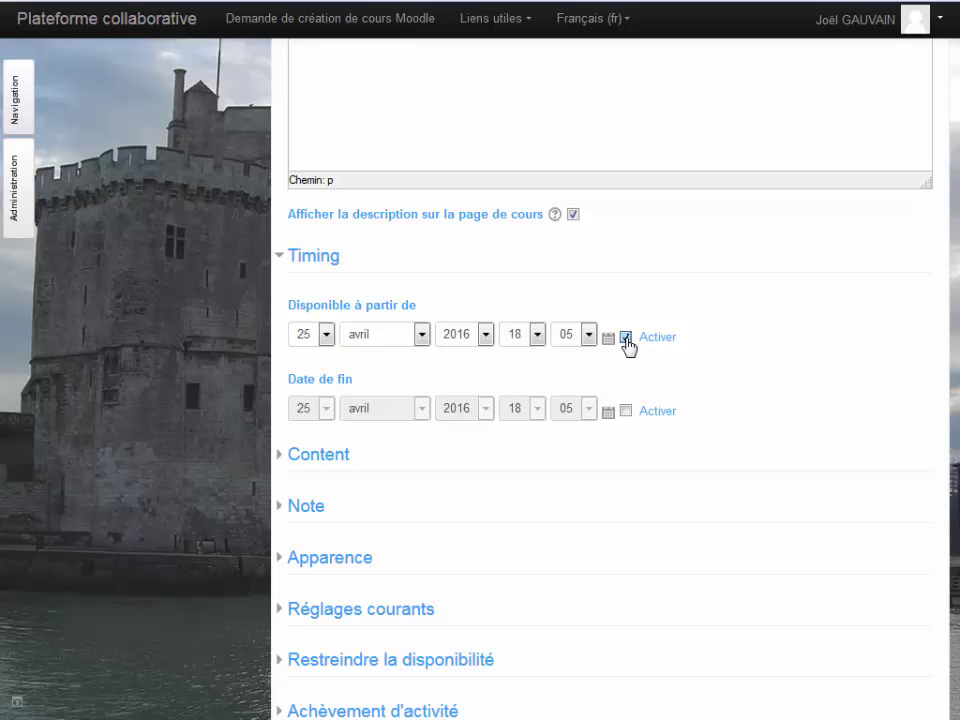
{"action": "left_click", "coordinate": [626, 411]}
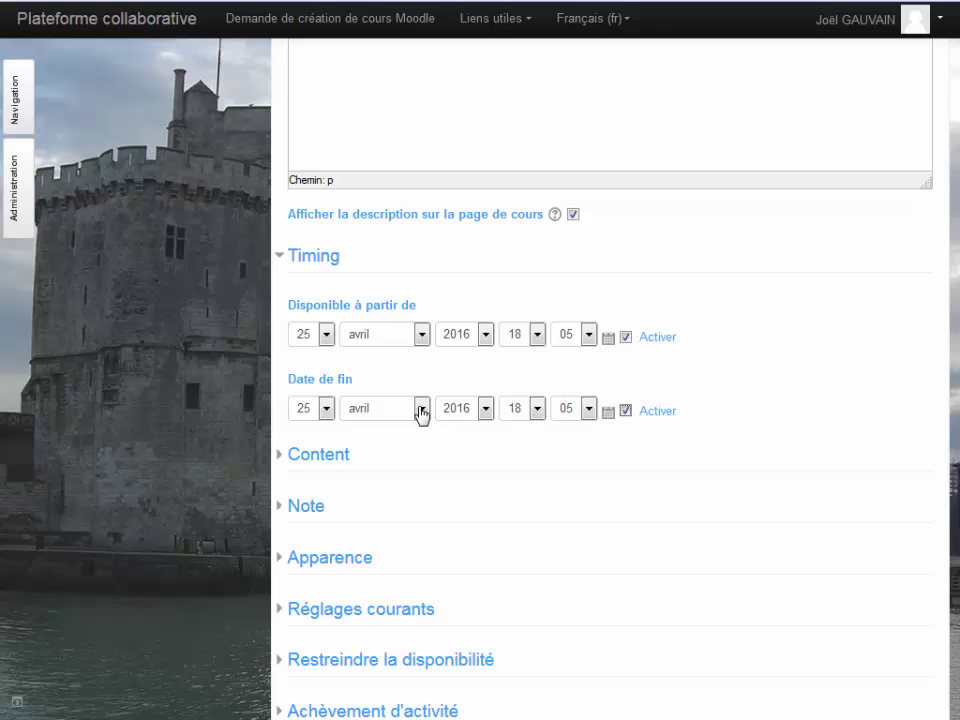
{"action": "left_click", "coordinate": [327, 409]}
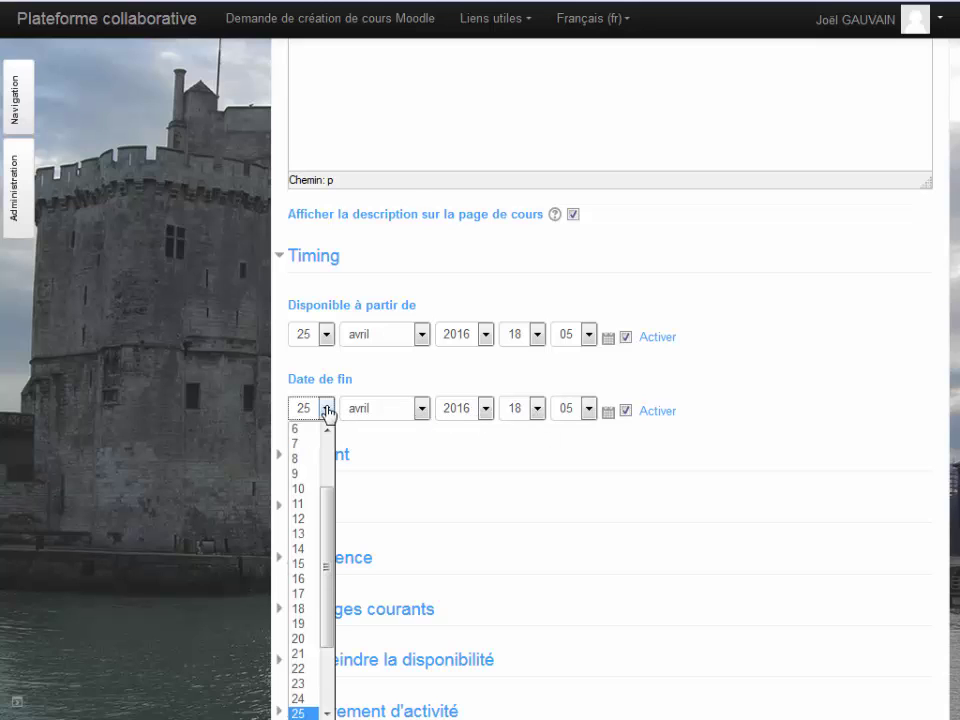
{"action": "left_click_drag", "start_coordinate": [331, 553], "coordinate": [332, 655]}
{"action": "left_click", "coordinate": [300, 640]}
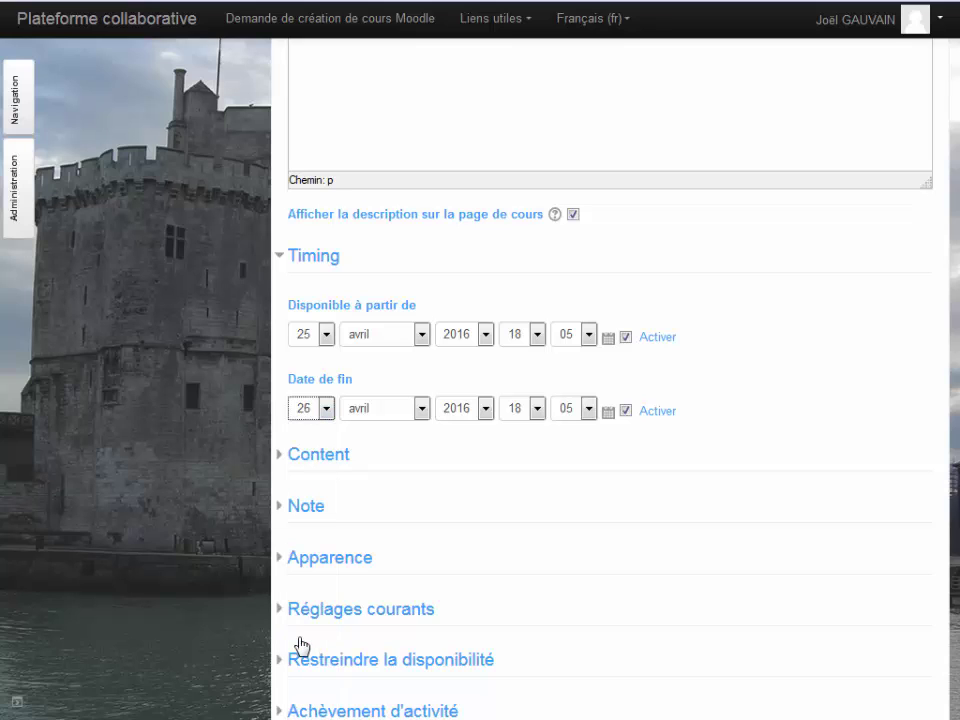
Add the local GeoGebra exercise file whose name begins with Lecture_equation_dr to the activity's content
{"action": "left_click", "coordinate": [280, 458]}
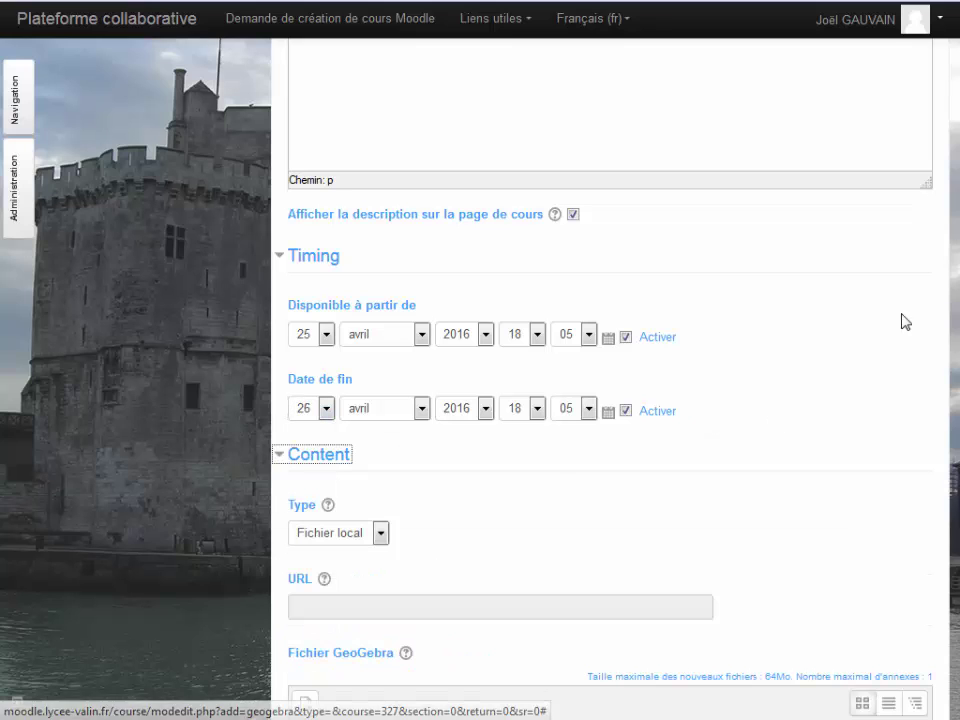
{"action": "scroll", "coordinate": [900, 330], "scroll_direction": "down", "scroll_amount": 3}
{"action": "scroll", "coordinate": [610, 400], "scroll_direction": "down", "scroll_amount": 3}
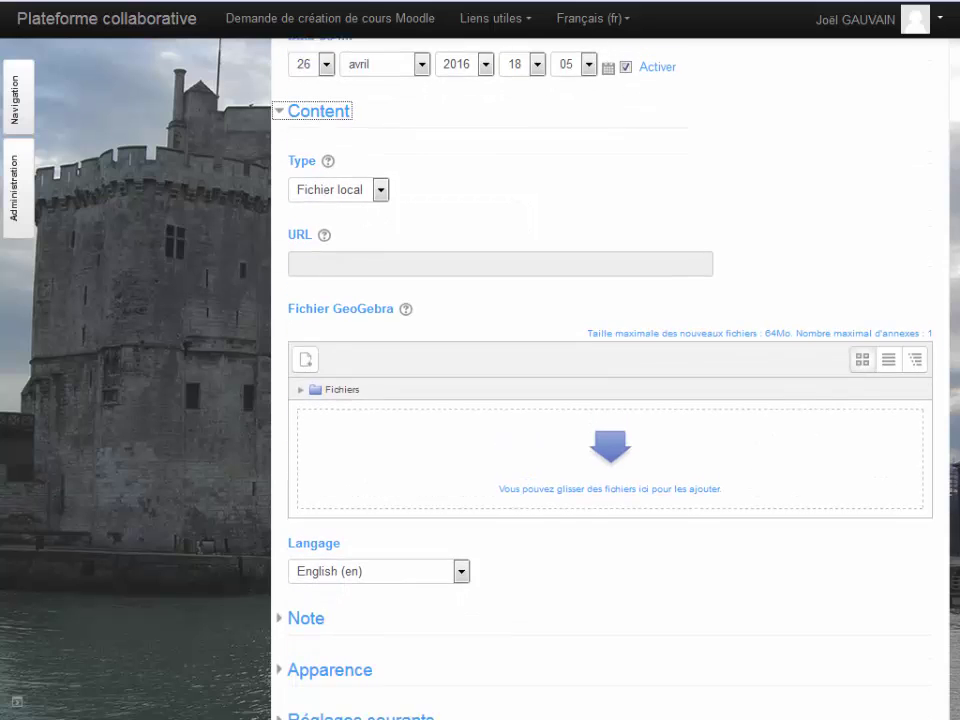
{"action": "scroll", "coordinate": [610, 400], "scroll_direction": "down", "scroll_amount": 2}
{"action": "scroll", "coordinate": [800, 340], "scroll_direction": "up", "scroll_amount": 1}
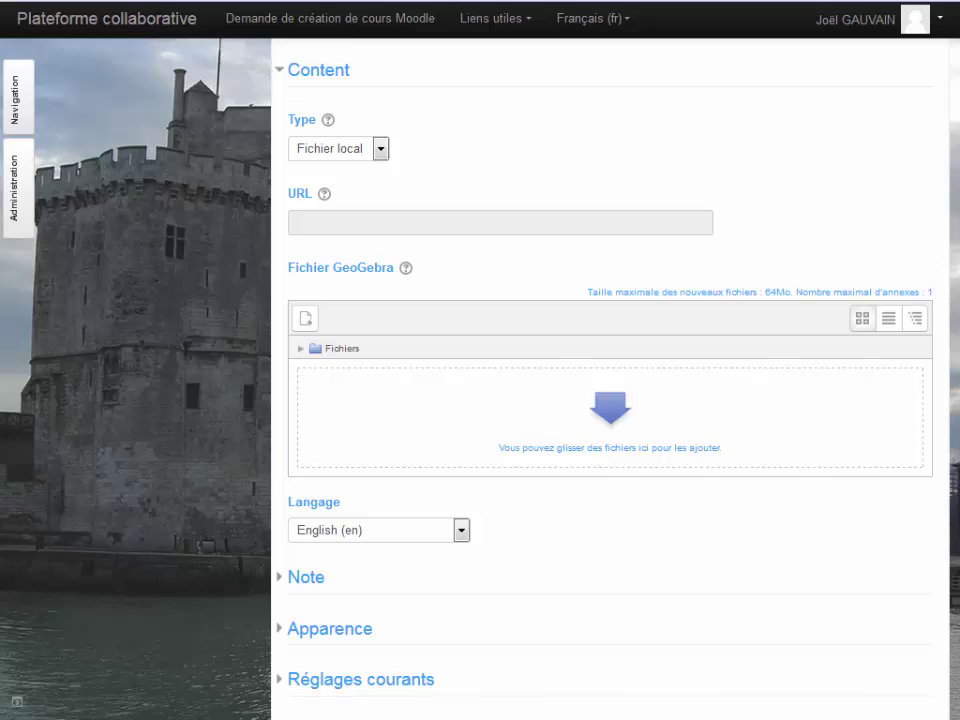
{"action": "left_click_drag", "start_coordinate": [959, 480], "coordinate": [440, 436]}
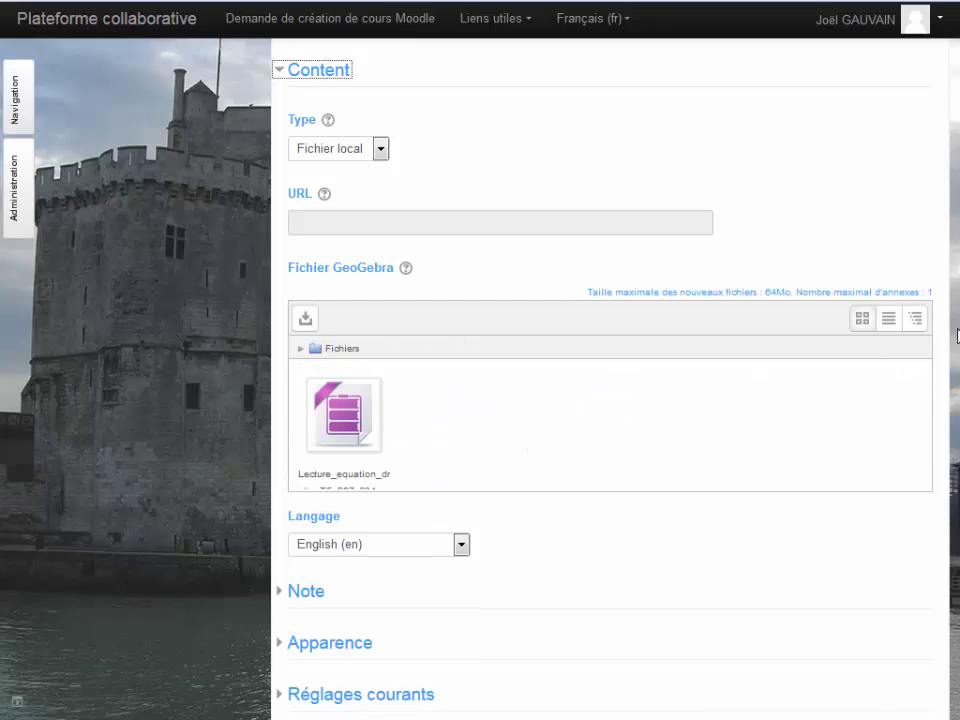
Set the language of the GeoGebra content to Français (fr)
{"action": "scroll", "coordinate": [861, 360], "scroll_direction": "down", "scroll_amount": 1}
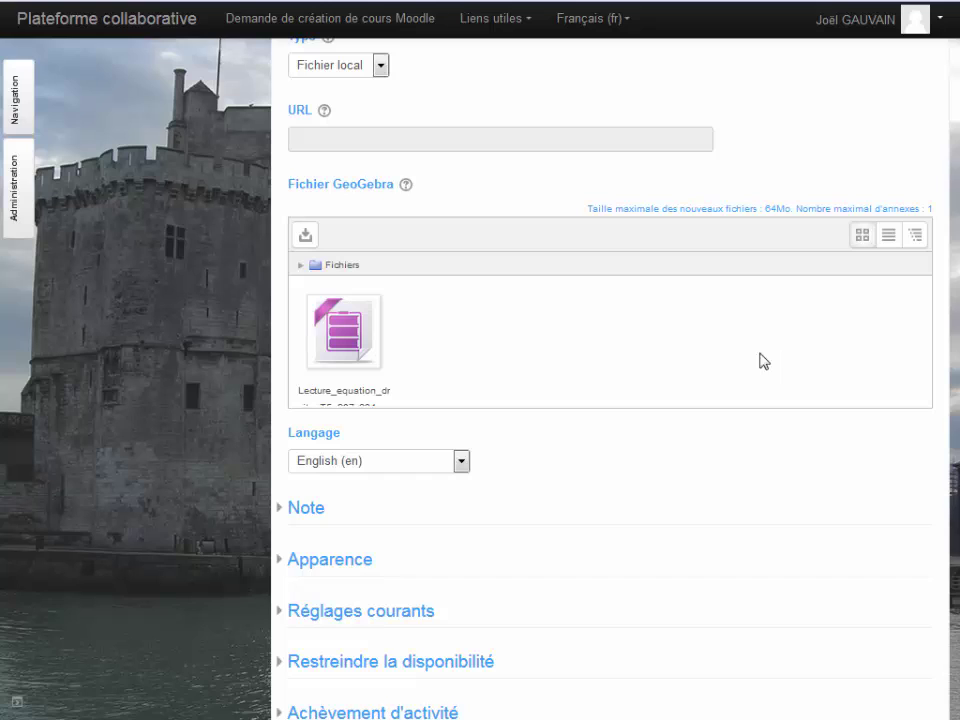
{"action": "left_click", "coordinate": [463, 465]}
{"action": "left_click", "coordinate": [368, 513]}
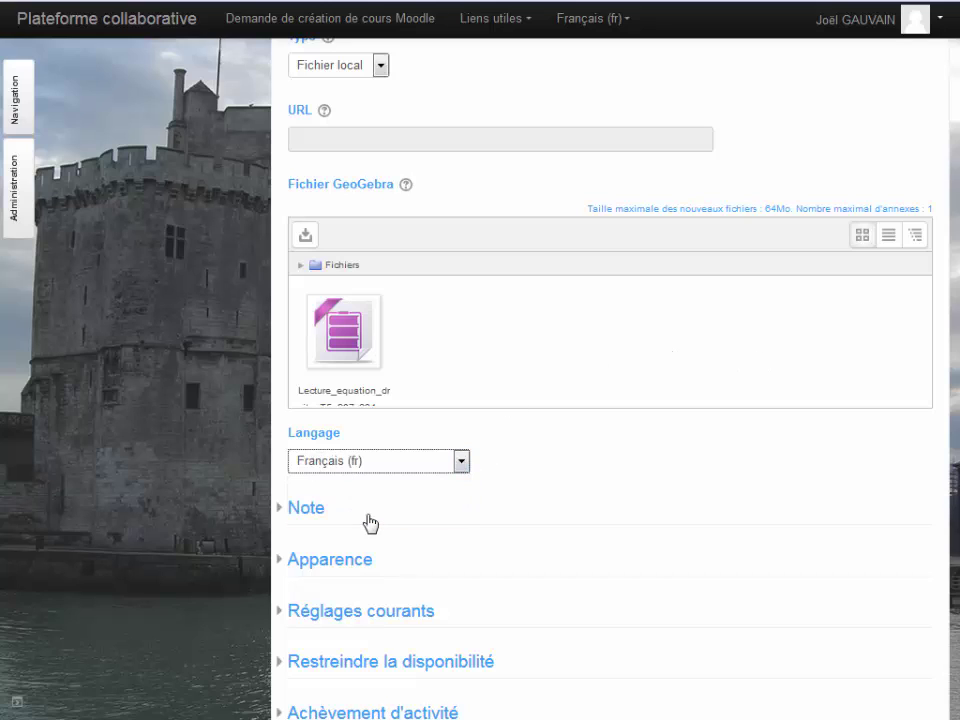
Set the maximum number of points in the activity's grade settings to 5
{"action": "left_click", "coordinate": [281, 512]}
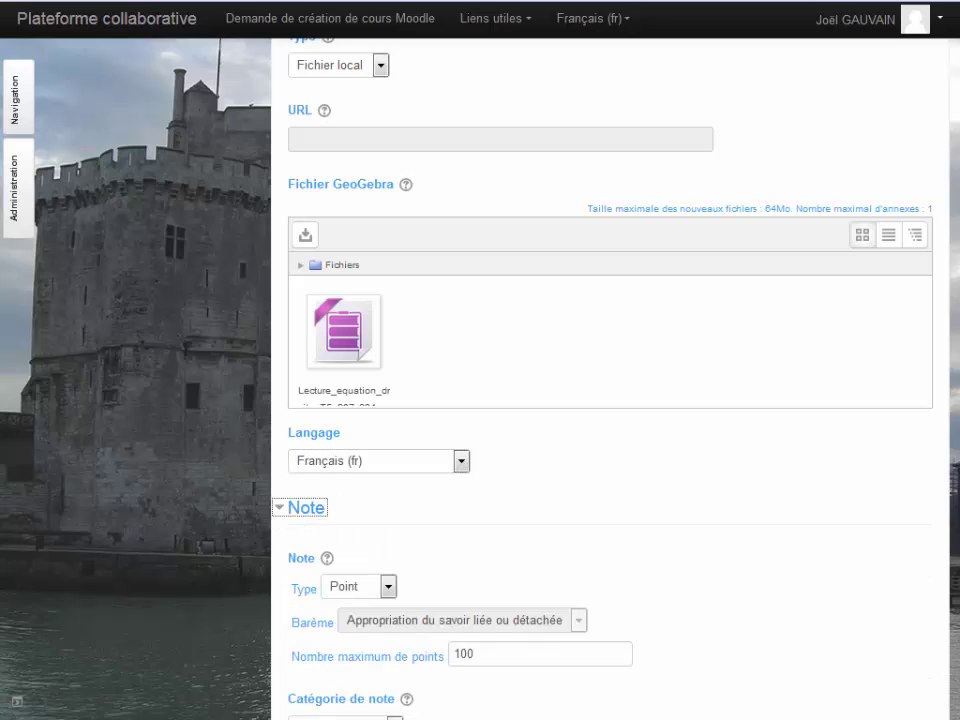
{"action": "scroll", "coordinate": [610, 380], "scroll_direction": "down", "scroll_amount": 3}
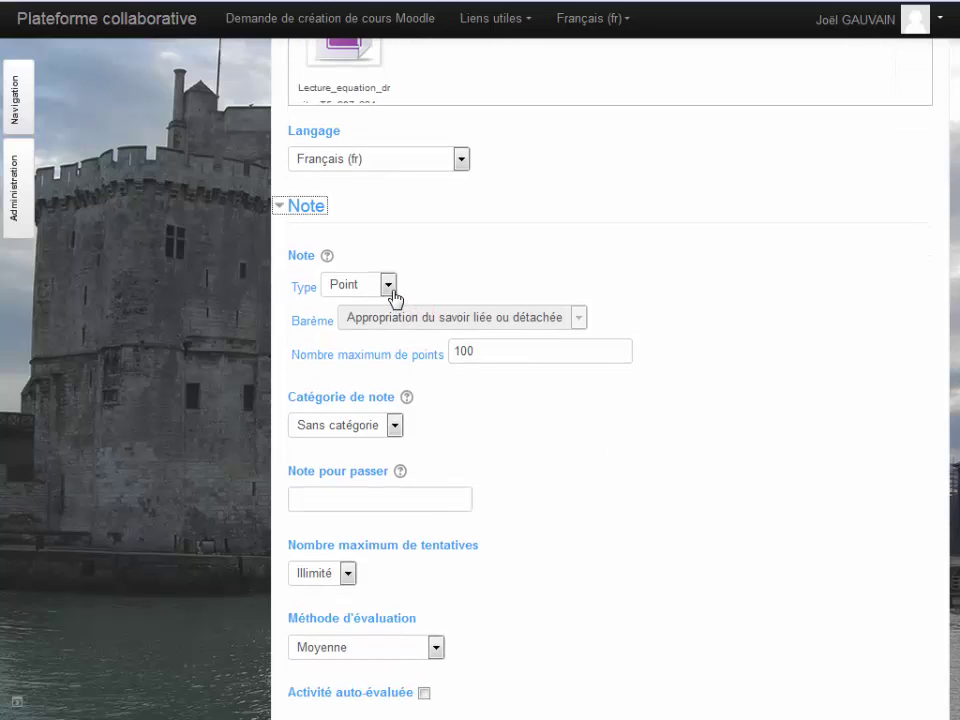
{"action": "left_click", "coordinate": [497, 353]}
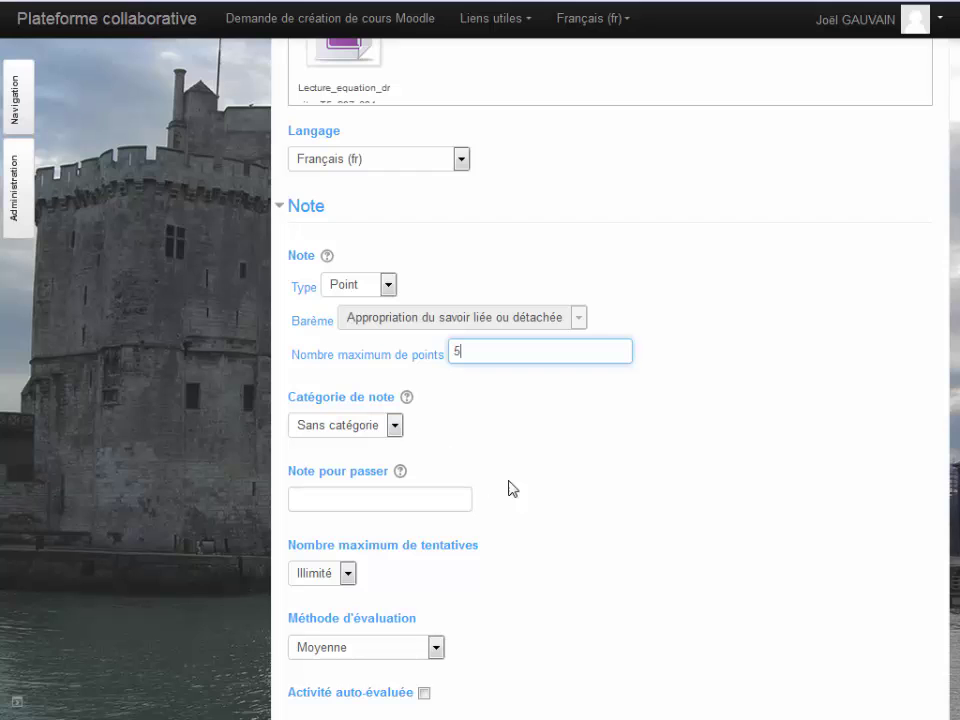
Limit the maximum number of attempts for the activity to 3
{"action": "scroll", "coordinate": [911, 448], "scroll_direction": "down", "scroll_amount": 2}
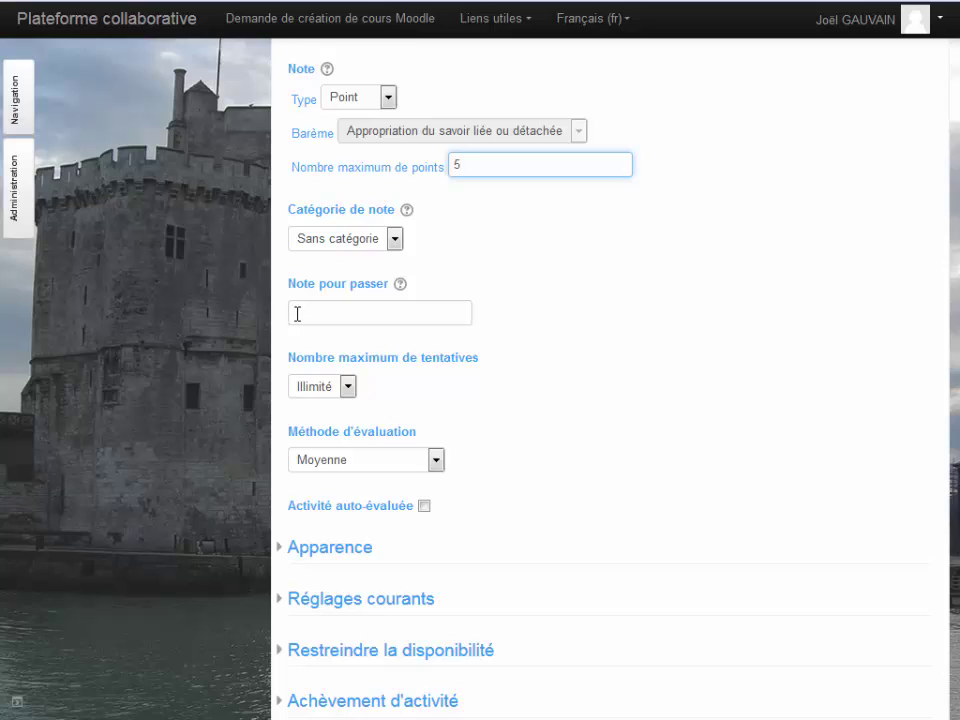
{"action": "left_click", "coordinate": [347, 388]}
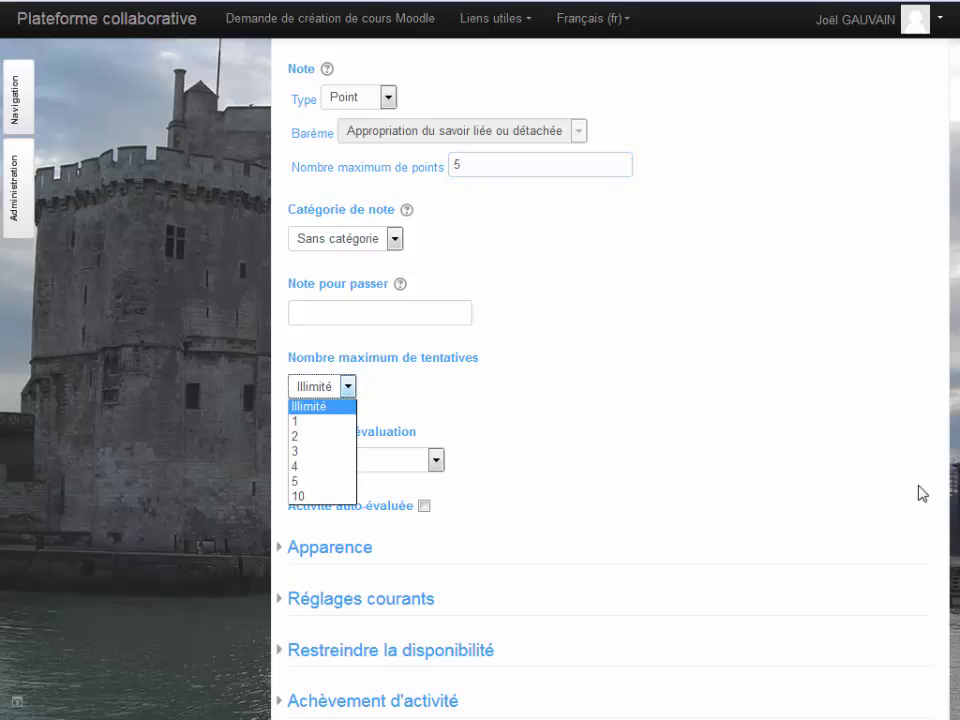
{"action": "left_click", "coordinate": [493, 388]}
{"action": "scroll", "coordinate": [493, 388], "scroll_direction": "down", "scroll_amount": 1}
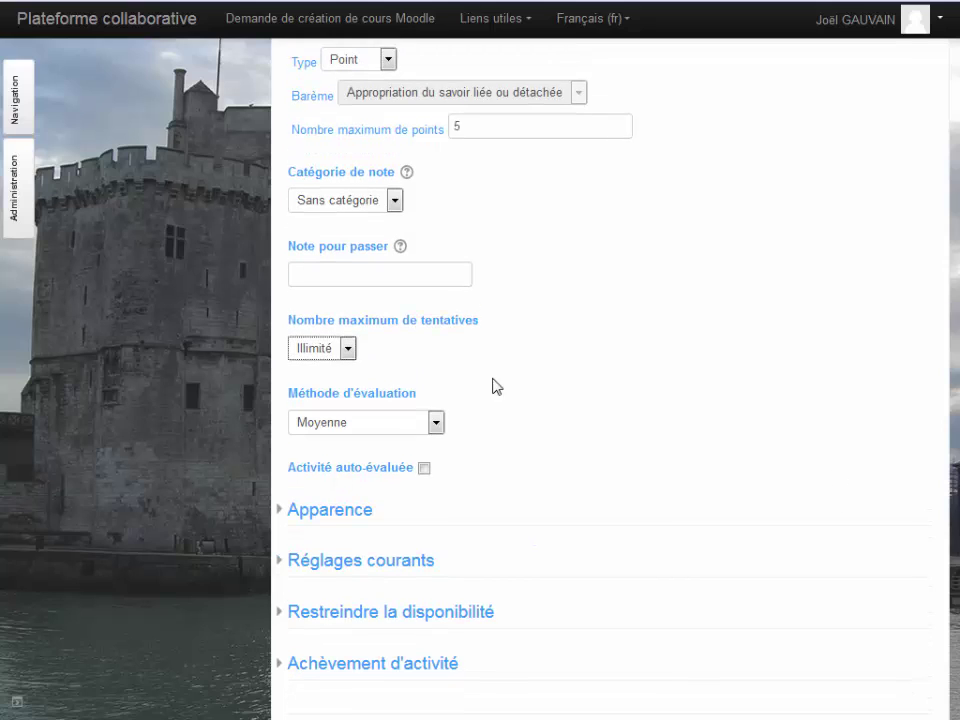
{"action": "left_click", "coordinate": [347, 349]}
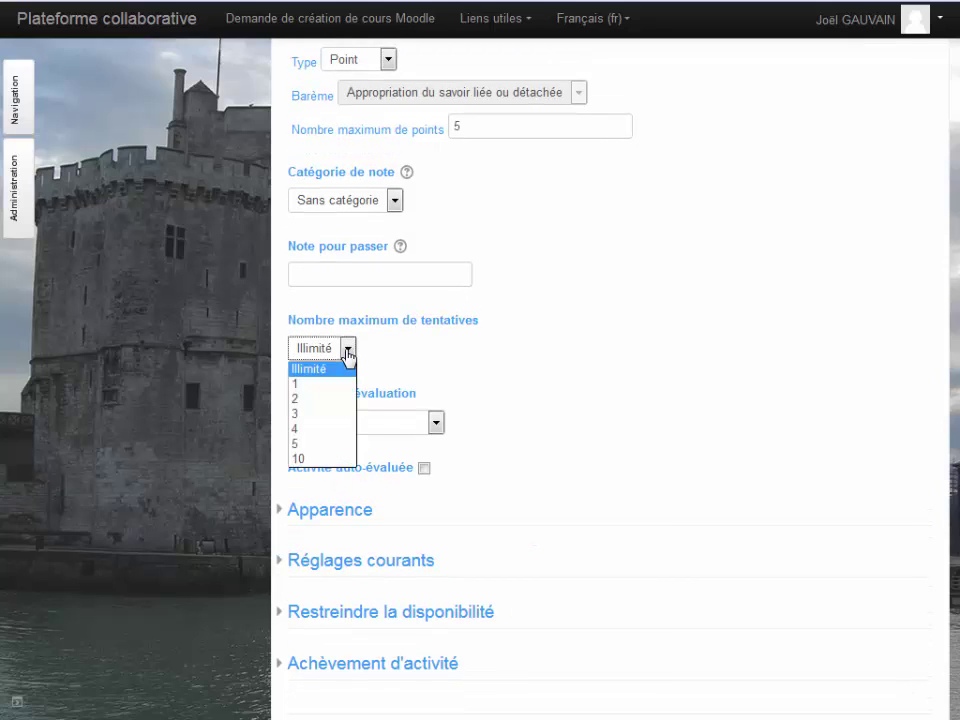
{"action": "left_click", "coordinate": [307, 414]}
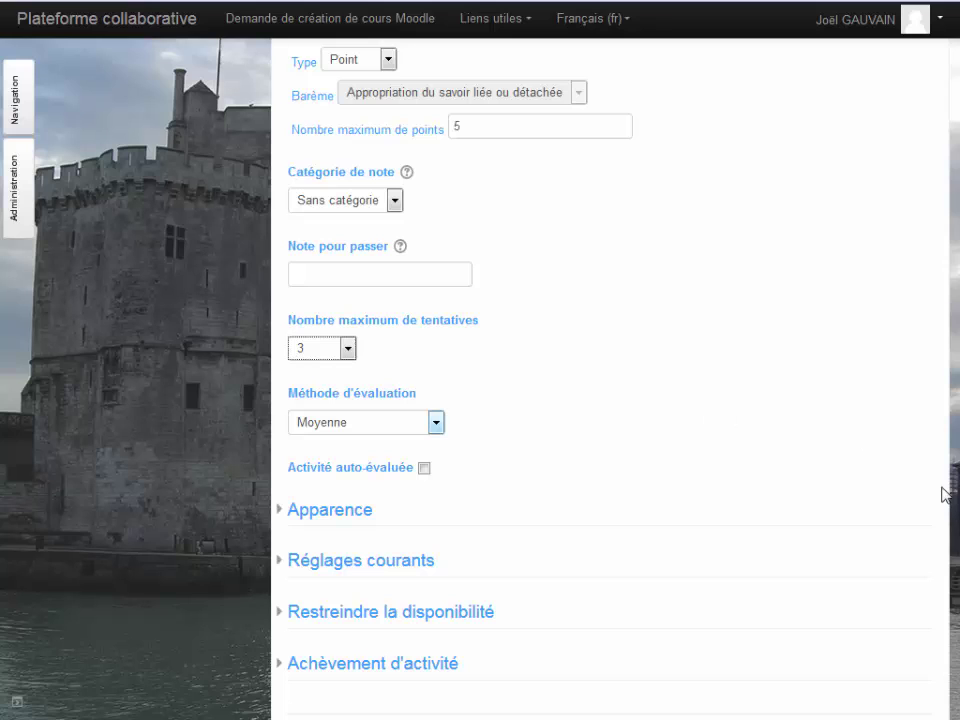
{"action": "scroll", "coordinate": [610, 400], "scroll_direction": "down", "scroll_amount": 3}
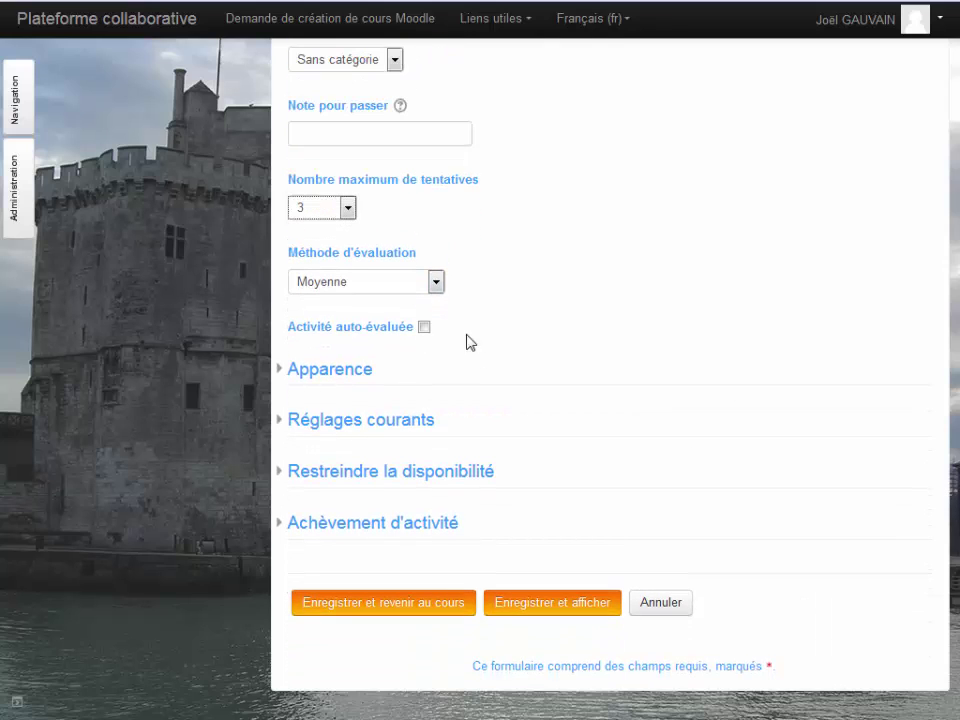
Set the activity's grading method to Dernière tentative and mark it as auto-évaluée
{"action": "left_click", "coordinate": [436, 284]}
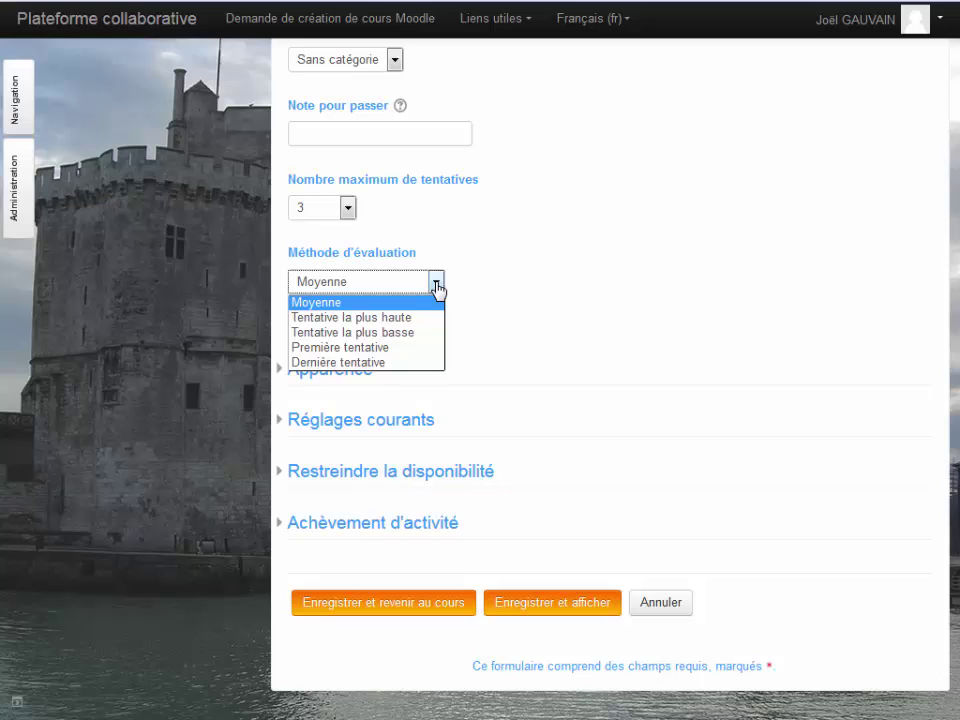
{"action": "left_click", "coordinate": [394, 362]}
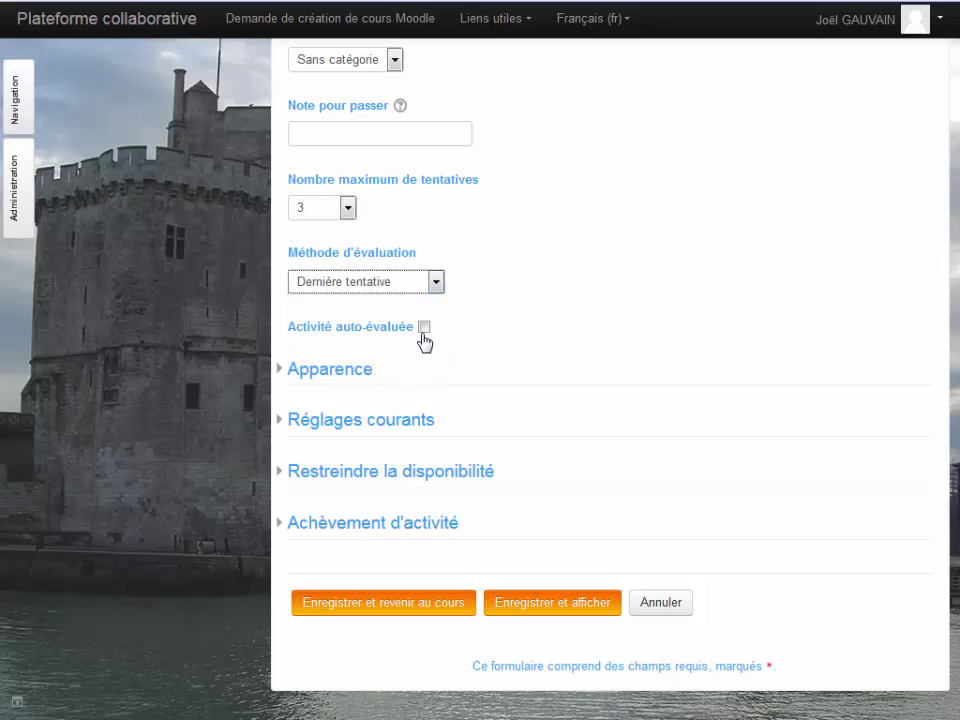
{"action": "left_click", "coordinate": [424, 327]}
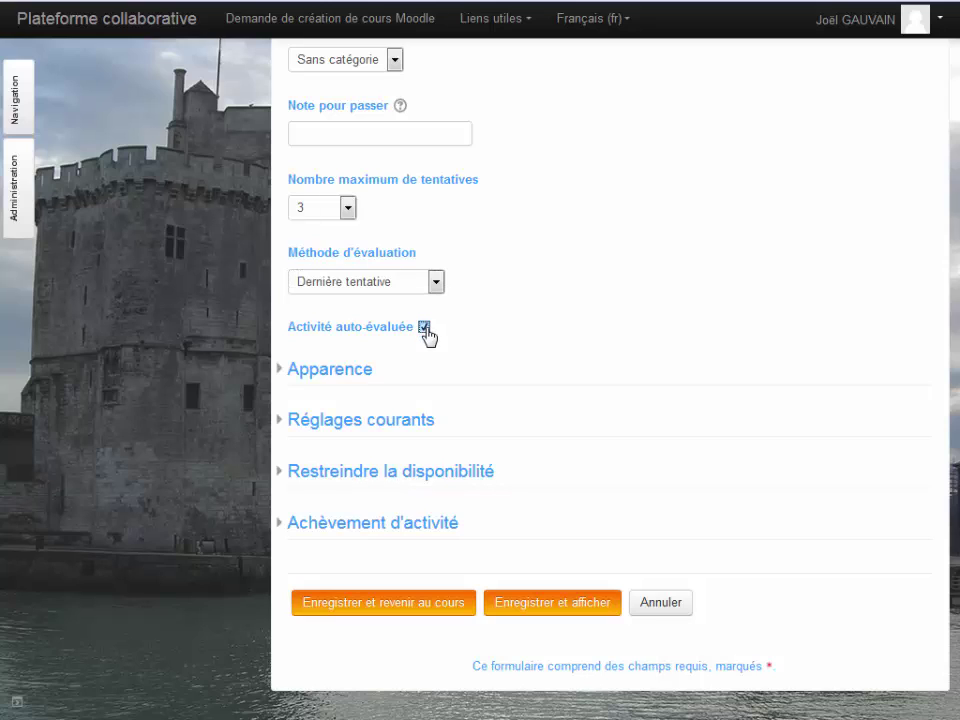
Set the activity's appearance to a width of 907 and a height of 634
{"action": "left_click", "coordinate": [281, 370]}
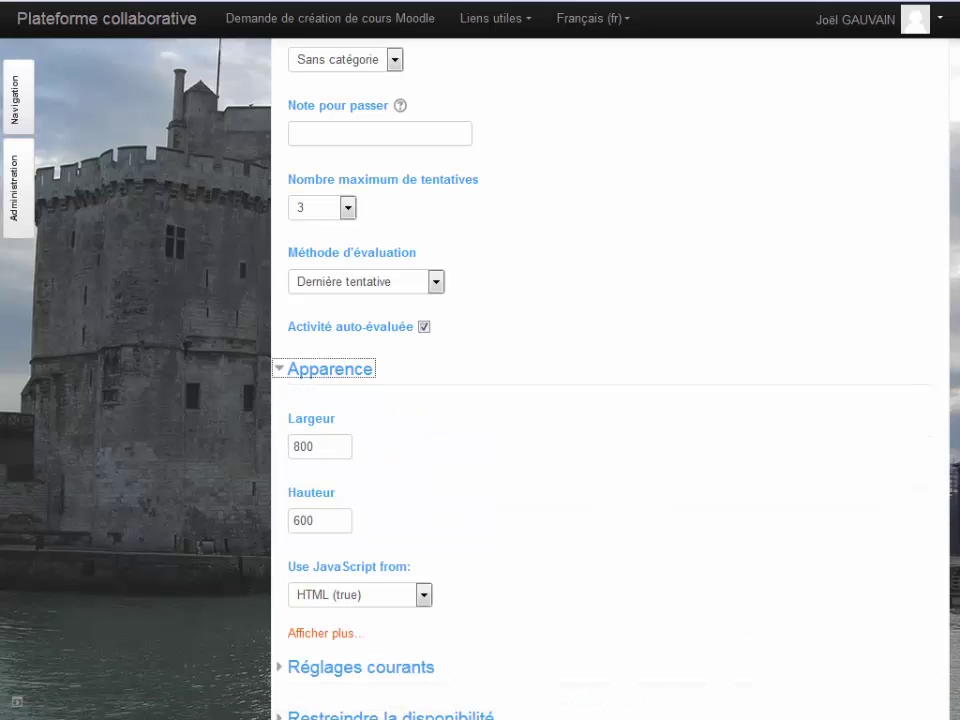
{"action": "scroll", "coordinate": [610, 400], "scroll_direction": "down", "scroll_amount": 3}
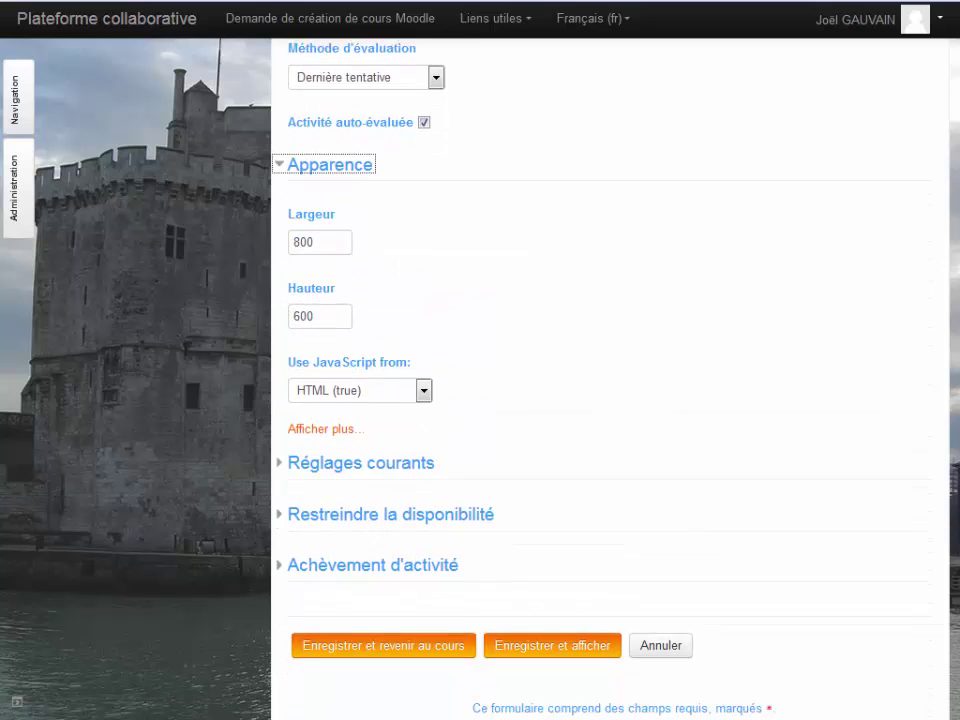
{"action": "left_click", "coordinate": [324, 232]}
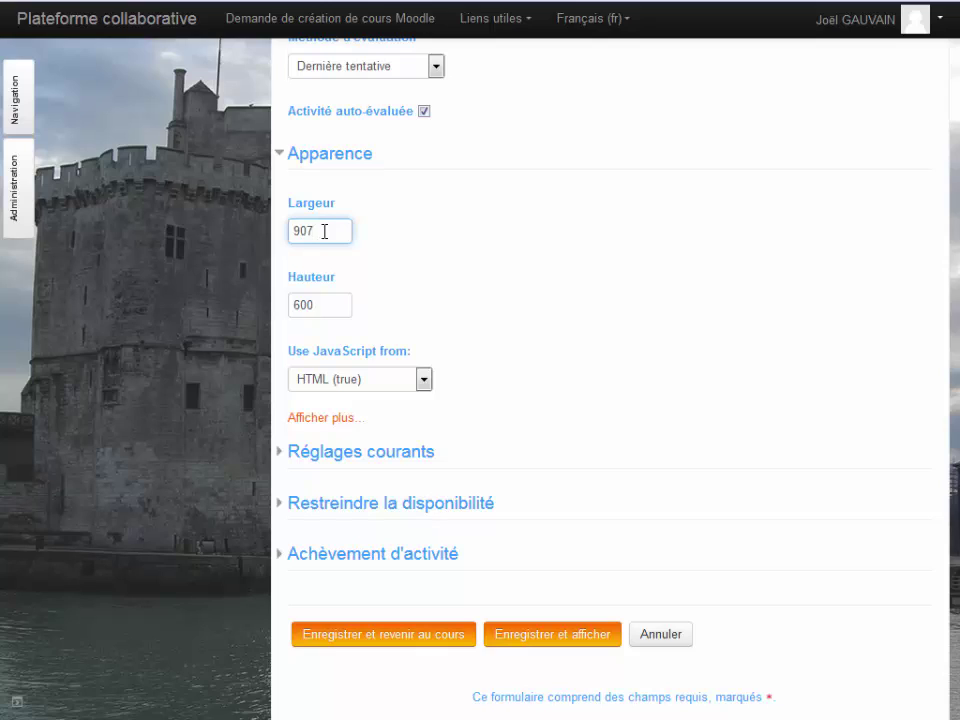
{"action": "type", "text": "907"}
{"action": "left_click", "coordinate": [316, 305]}
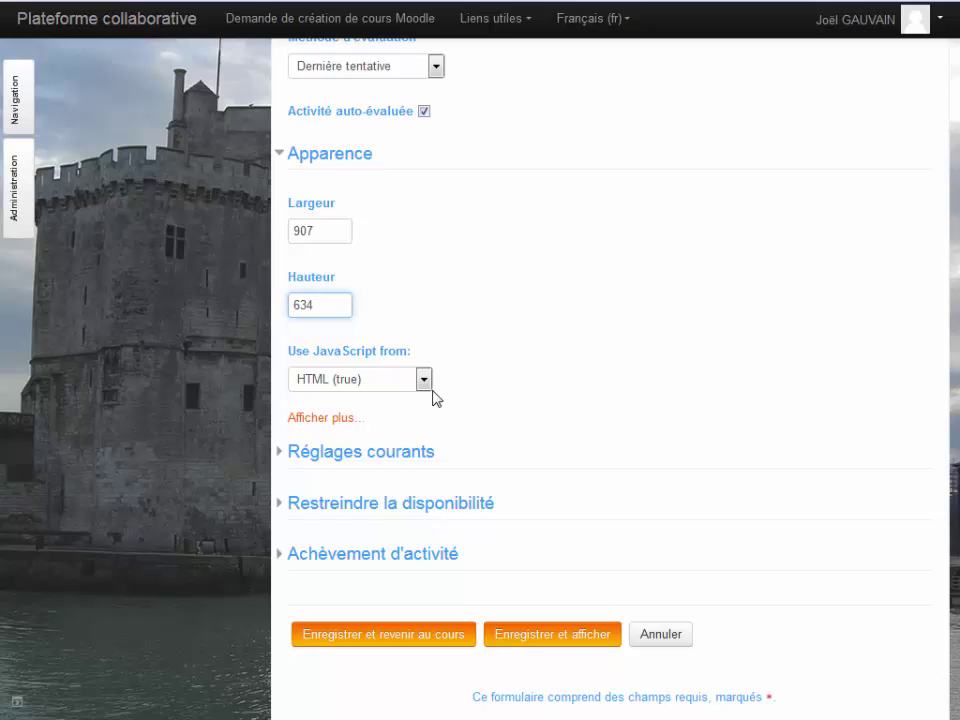
Expand and examine the activity's common settings and availability restrictions
{"action": "left_click", "coordinate": [281, 454]}
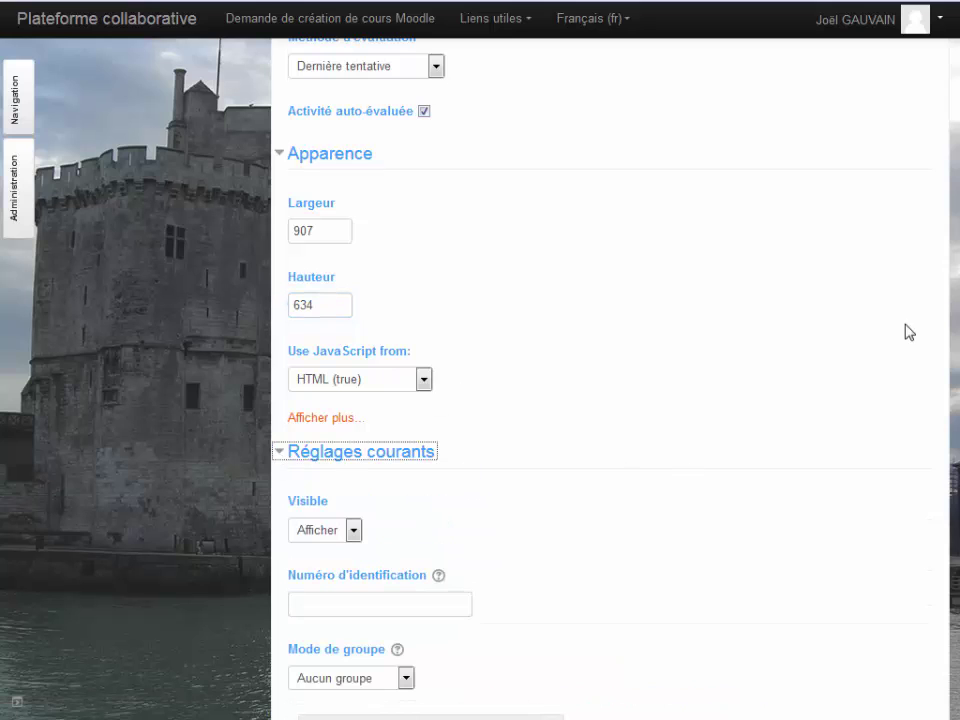
{"action": "scroll", "coordinate": [909, 332], "scroll_direction": "down", "scroll_amount": 3}
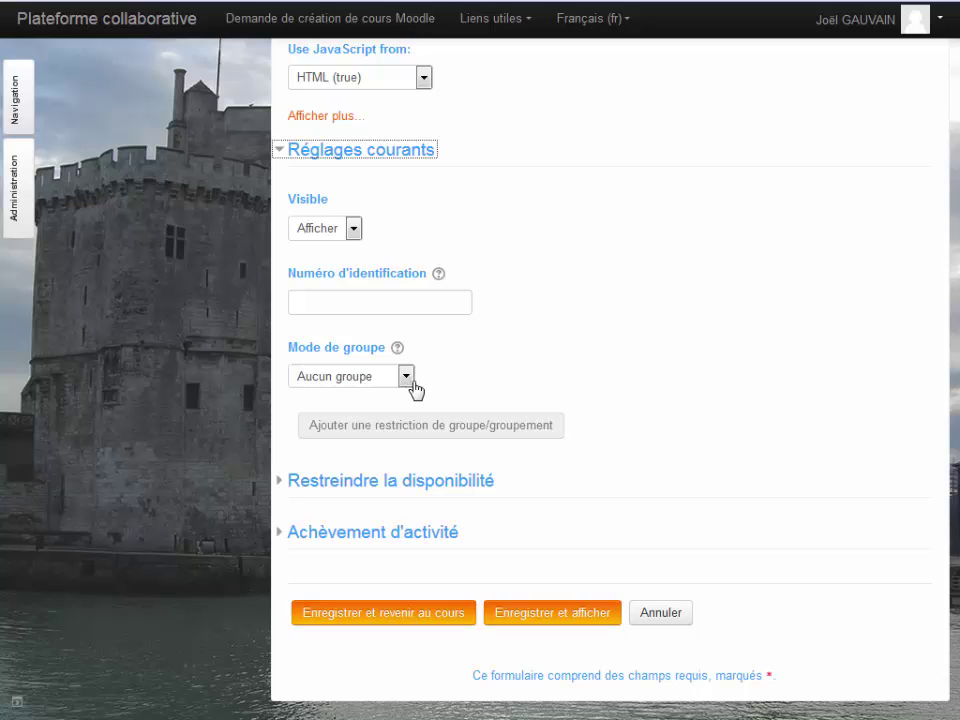
{"action": "scroll", "coordinate": [600, 400], "scroll_direction": "down", "scroll_amount": 2}
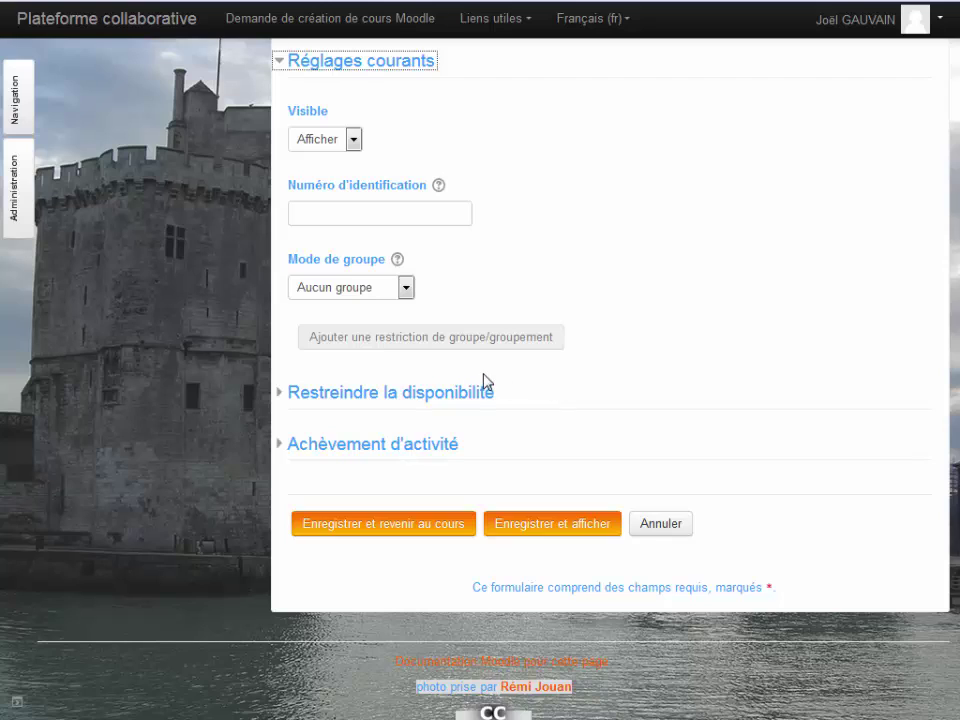
{"action": "left_click", "coordinate": [284, 397]}
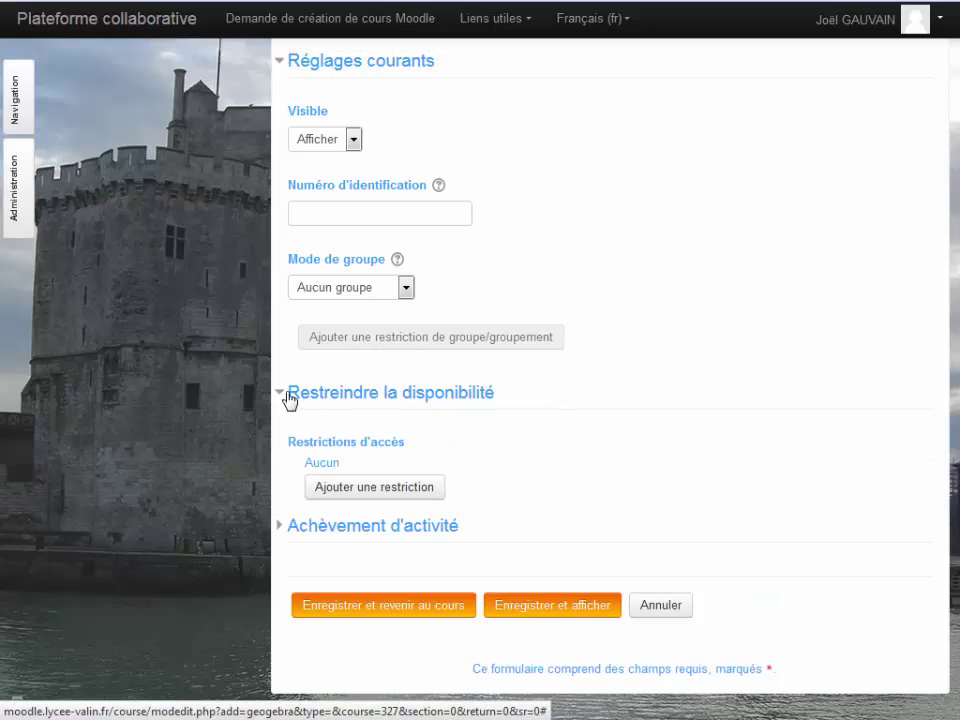
{"action": "scroll", "coordinate": [491, 477], "scroll_direction": "down", "scroll_amount": 3}
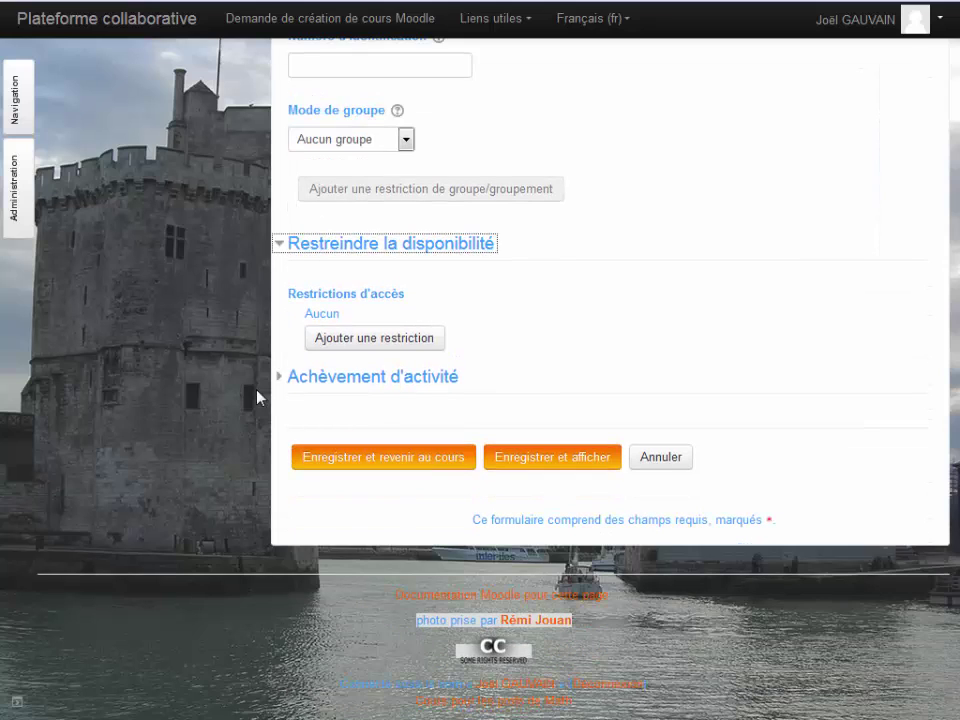
Set completion tracking to show the activity as finished once conditions are met, and require students to receive a grade
{"action": "left_click", "coordinate": [289, 379]}
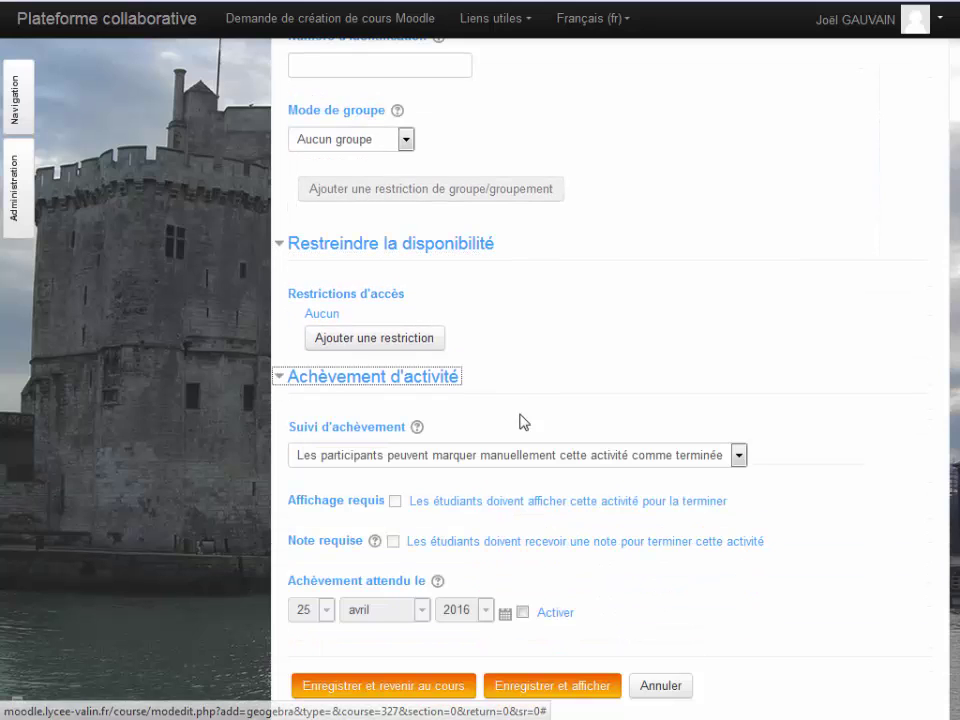
{"action": "scroll", "coordinate": [610, 380], "scroll_direction": "down", "scroll_amount": 3}
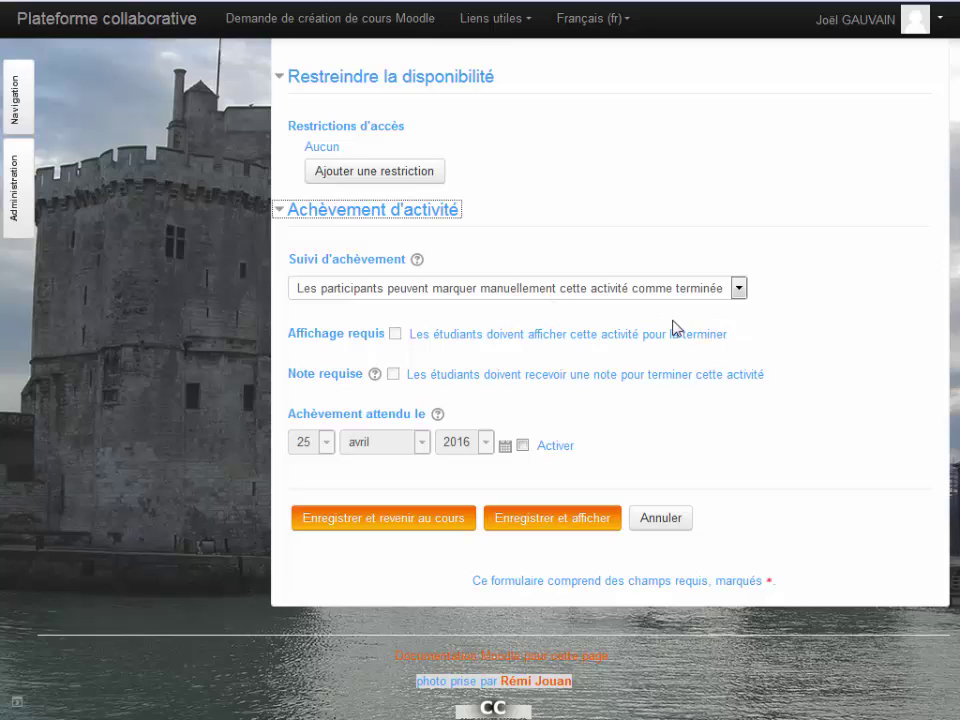
{"action": "left_click", "coordinate": [740, 290]}
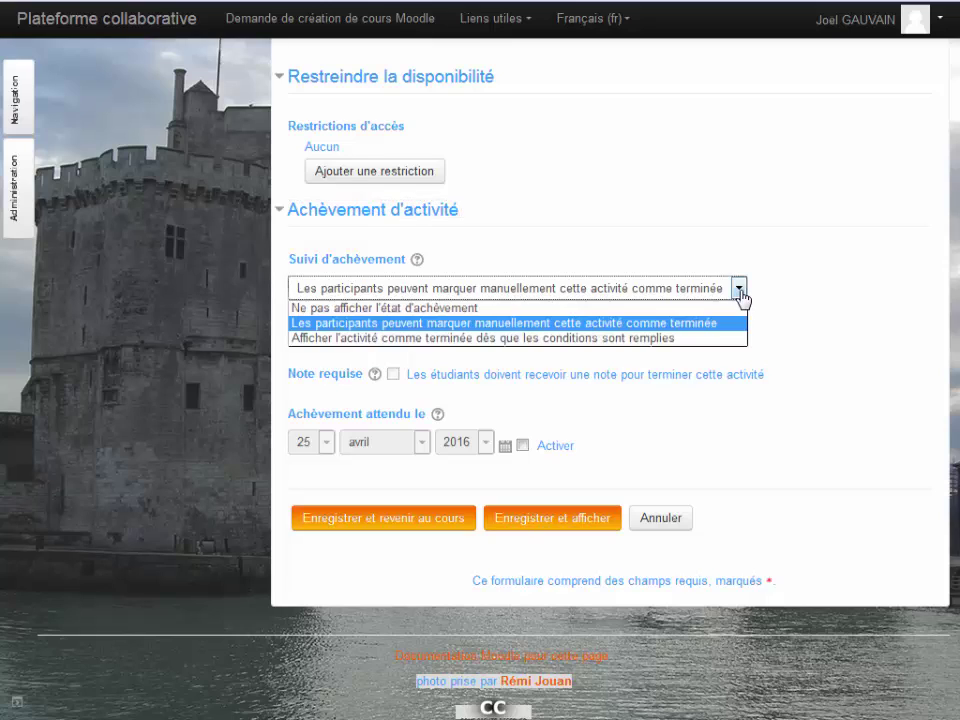
{"action": "left_click", "coordinate": [685, 338]}
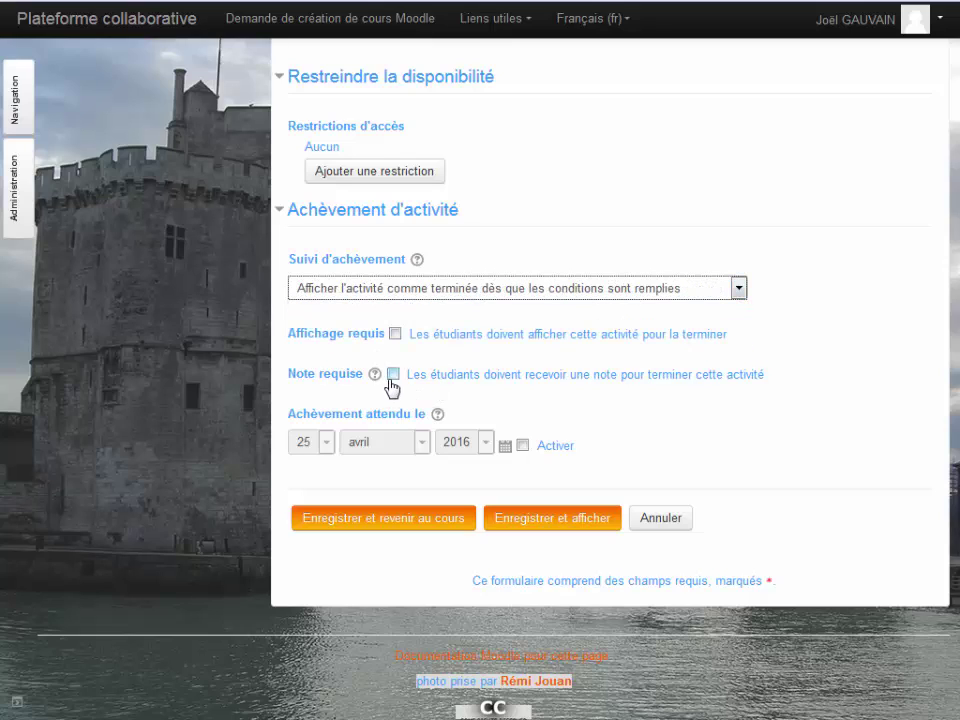
{"action": "left_click", "coordinate": [393, 375]}
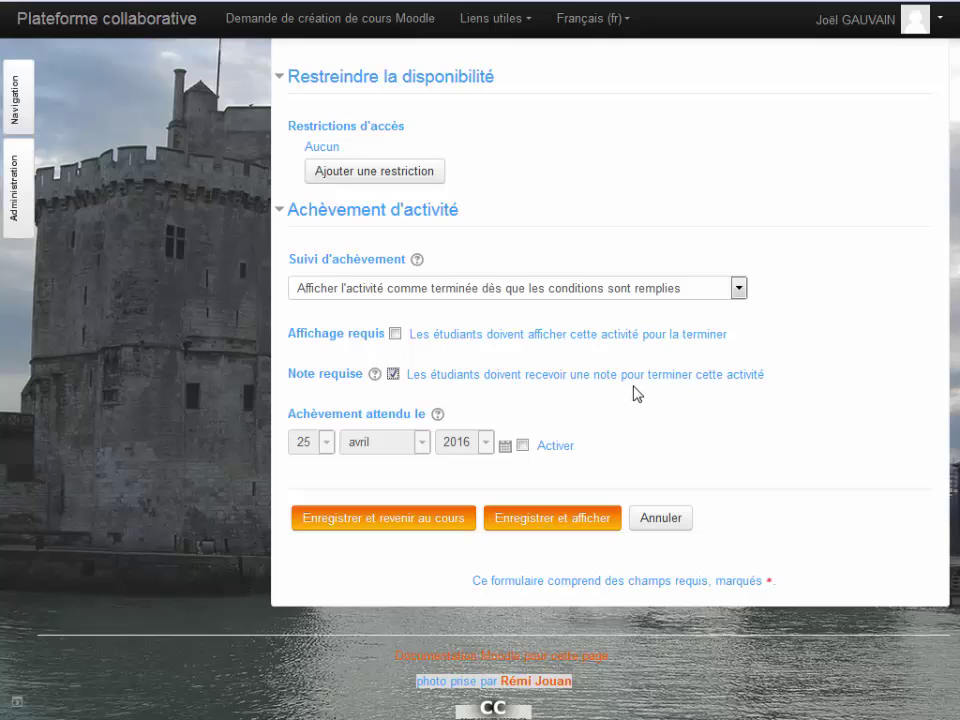
Save the activity, return to the course and leave its editing mode
{"action": "left_click", "coordinate": [425, 530]}
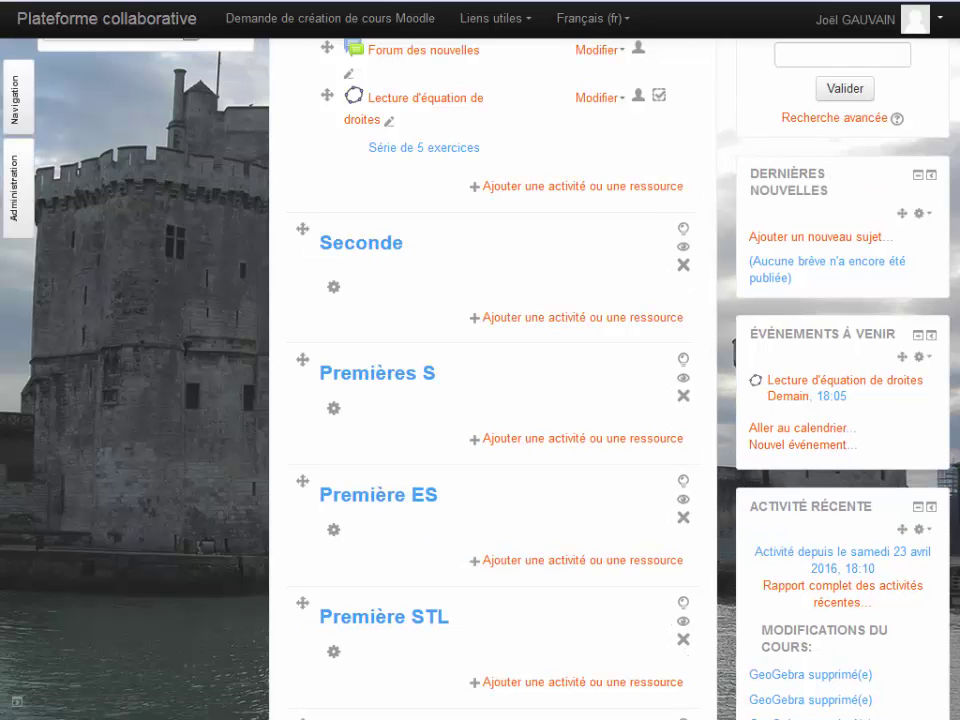
{"action": "scroll", "coordinate": [490, 380], "scroll_direction": "up", "scroll_amount": 3}
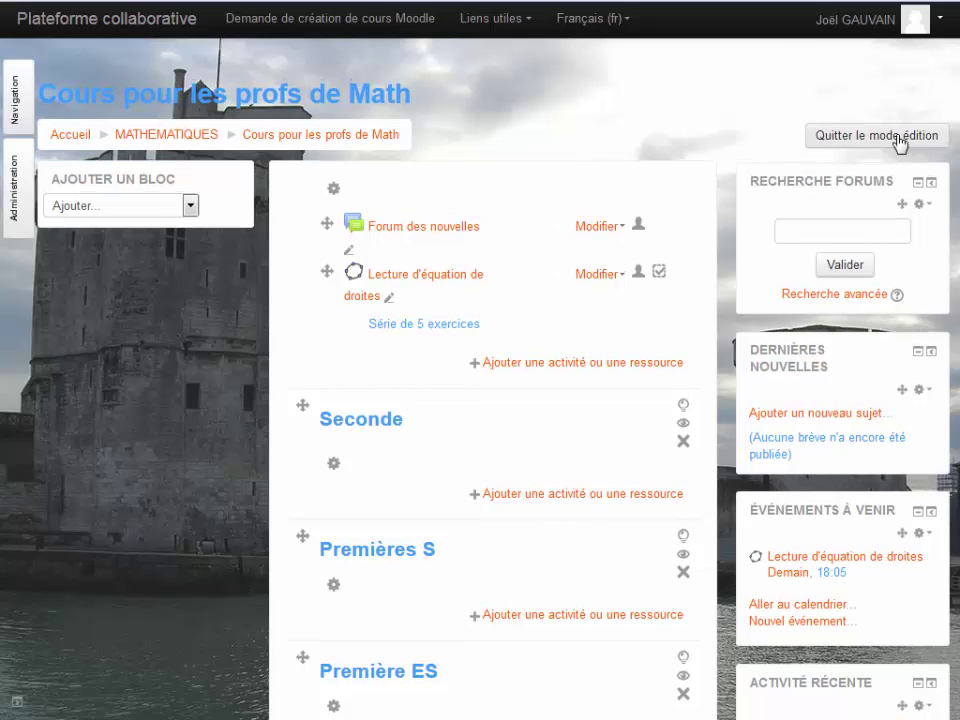
{"action": "left_click", "coordinate": [900, 144]}
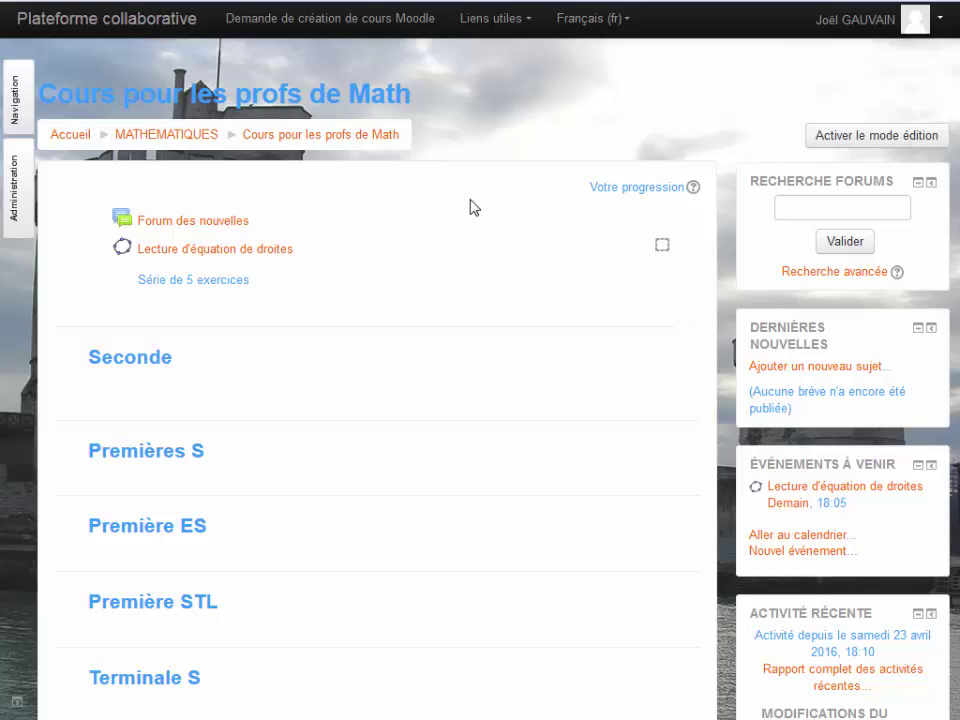
Switch to the Étudiant role in the course
{"action": "left_click", "coordinate": [14, 205]}
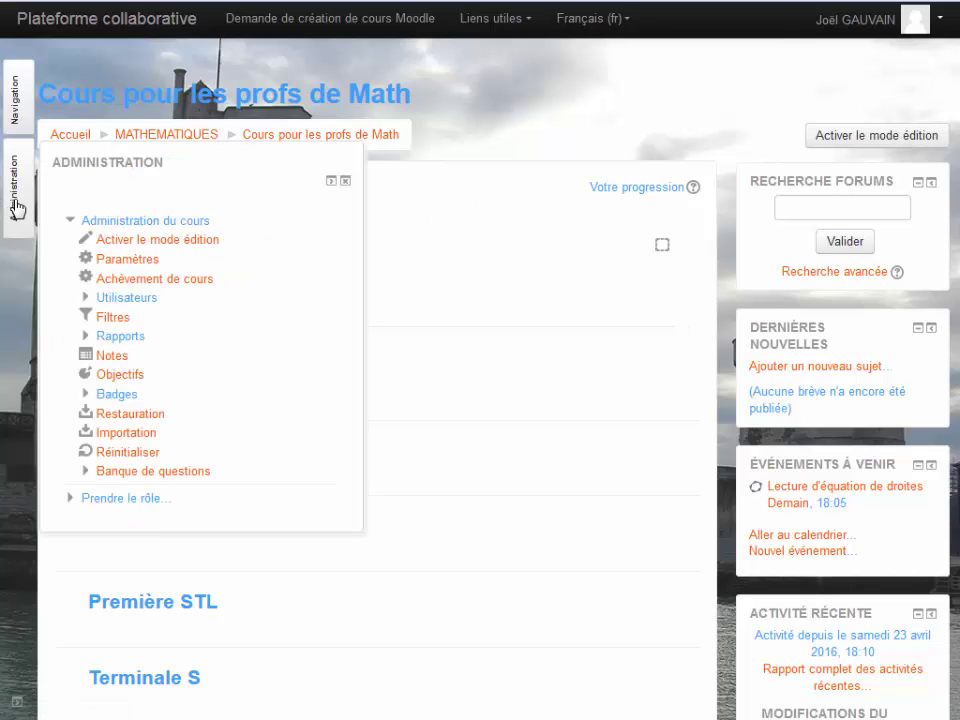
{"action": "left_click", "coordinate": [94, 499]}
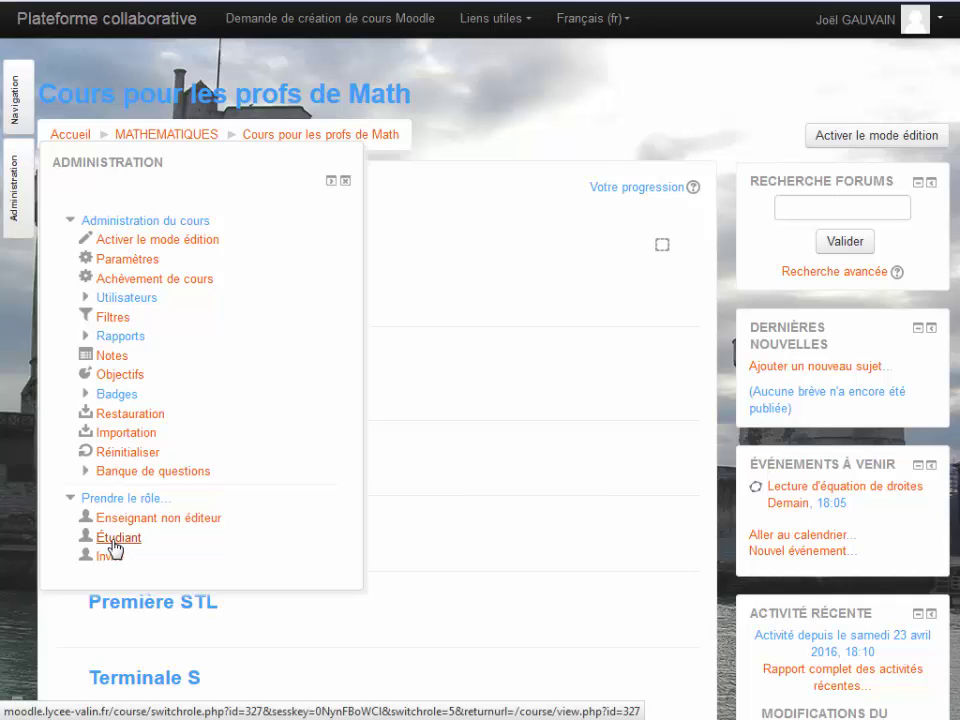
{"action": "left_click", "coordinate": [113, 542]}
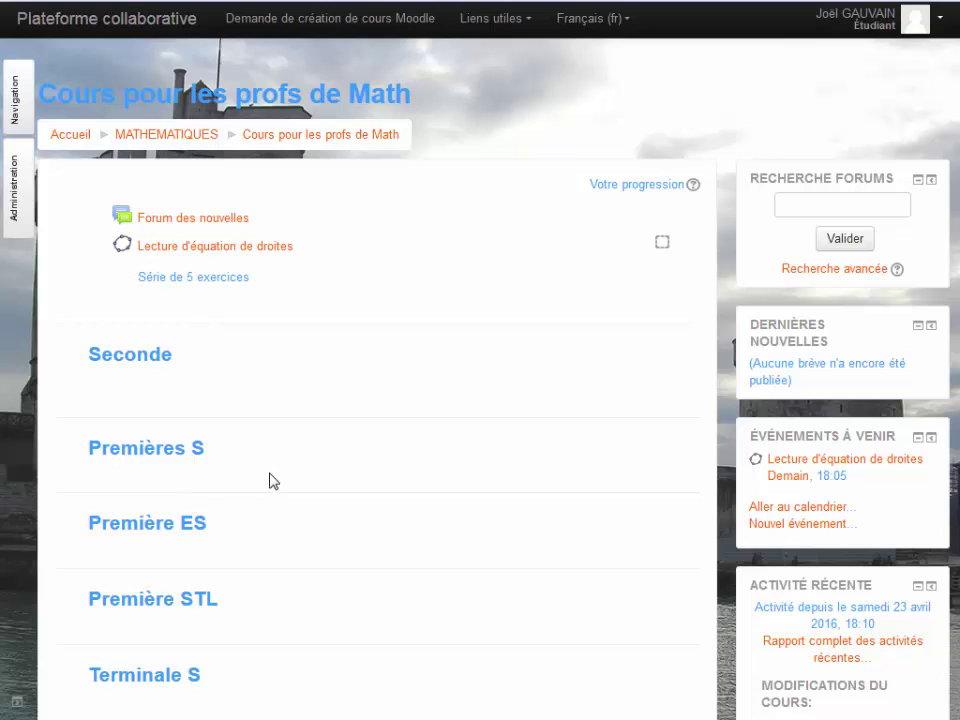
Open the Lecture d'équation de droites activity and start its series of exercises
{"action": "left_click", "coordinate": [211, 257]}
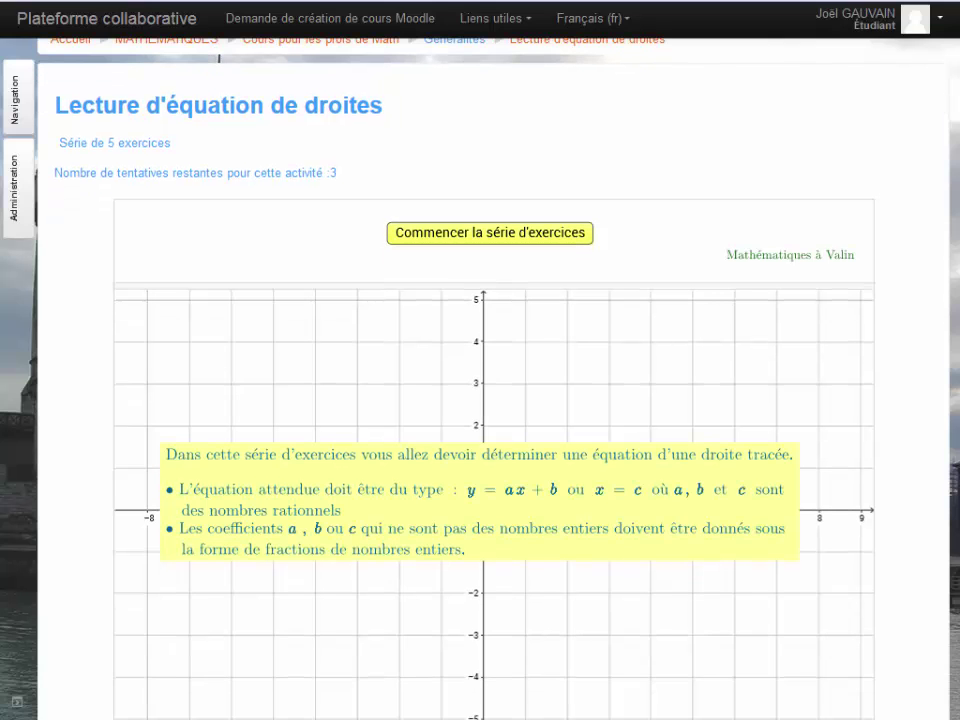
{"action": "scroll", "coordinate": [494, 400], "scroll_direction": "down", "scroll_amount": 2}
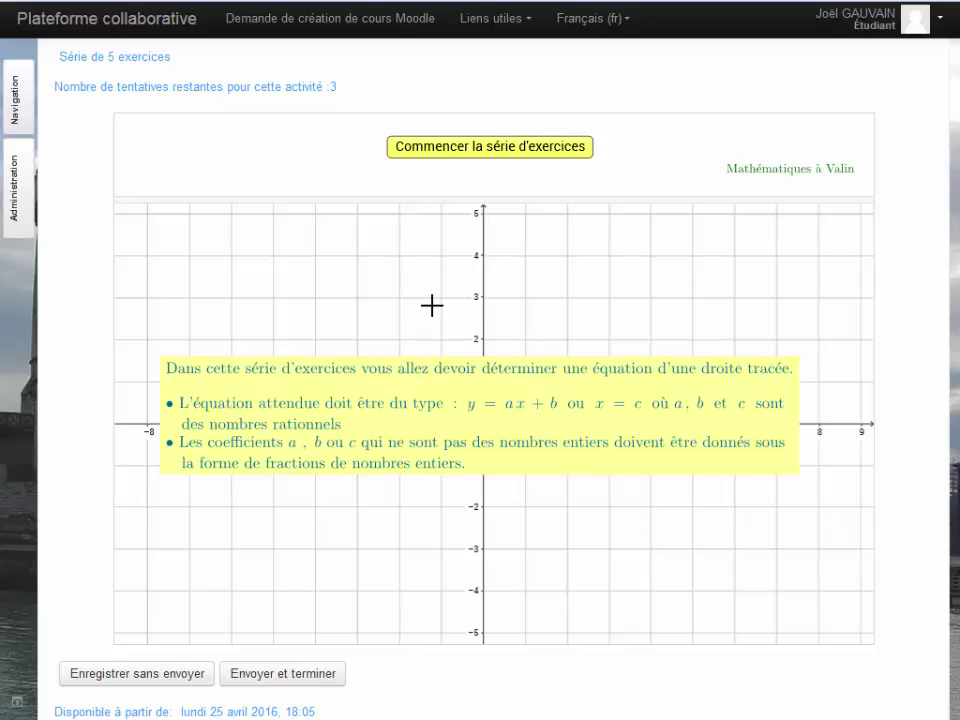
{"action": "left_click", "coordinate": [438, 157]}
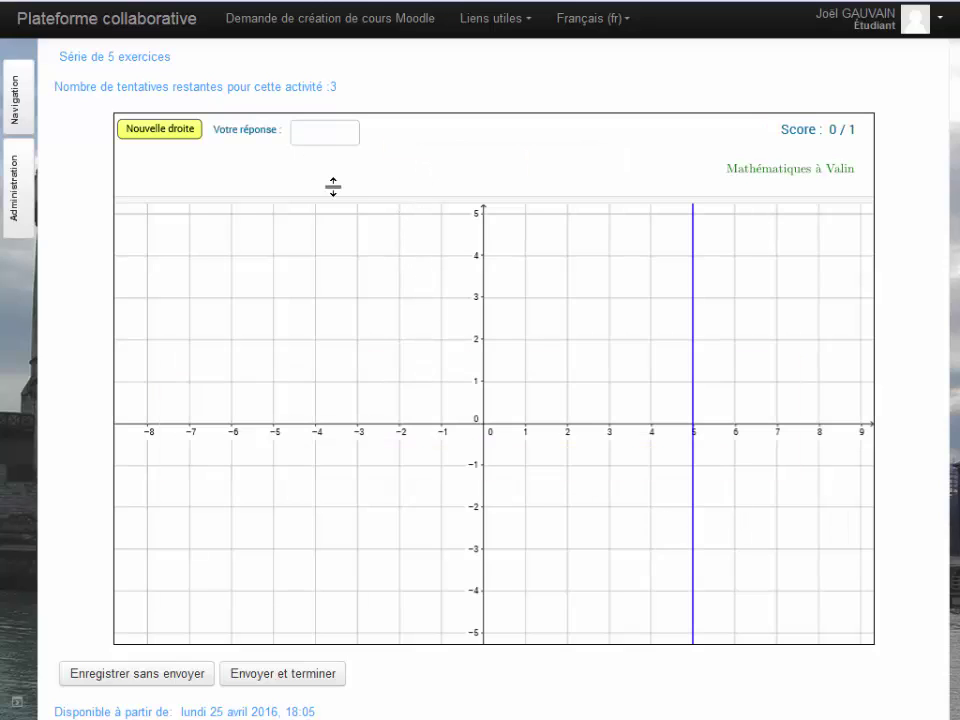
Answer the first line exercise with the equation x=5 and validate it
{"action": "left_click", "coordinate": [313, 140]}
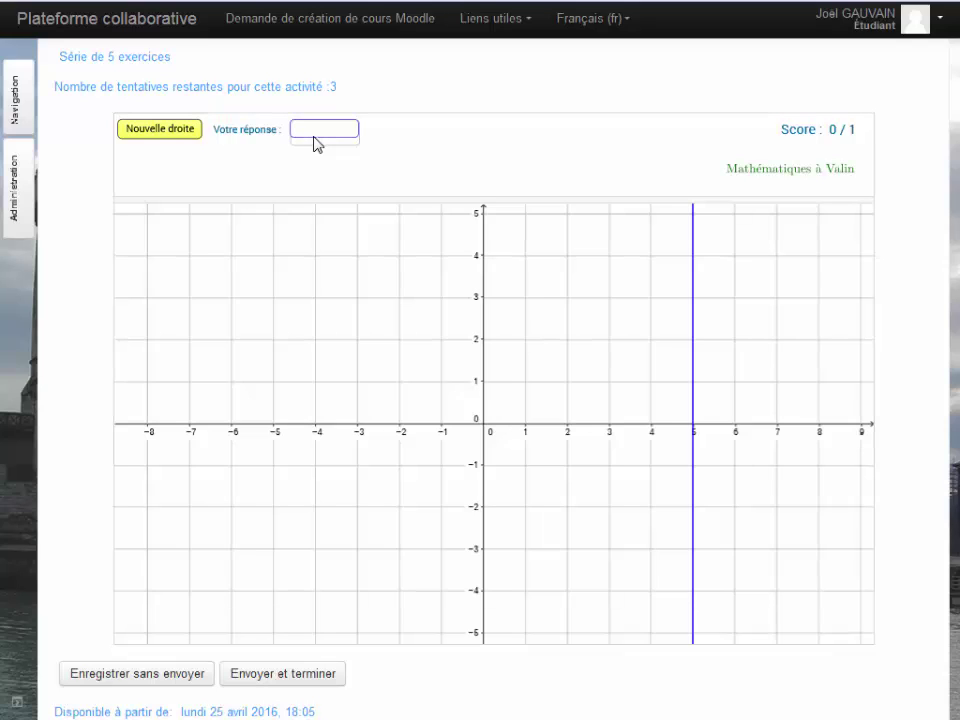
{"action": "type", "text": "x=5"}
{"action": "key", "text": "Return"}
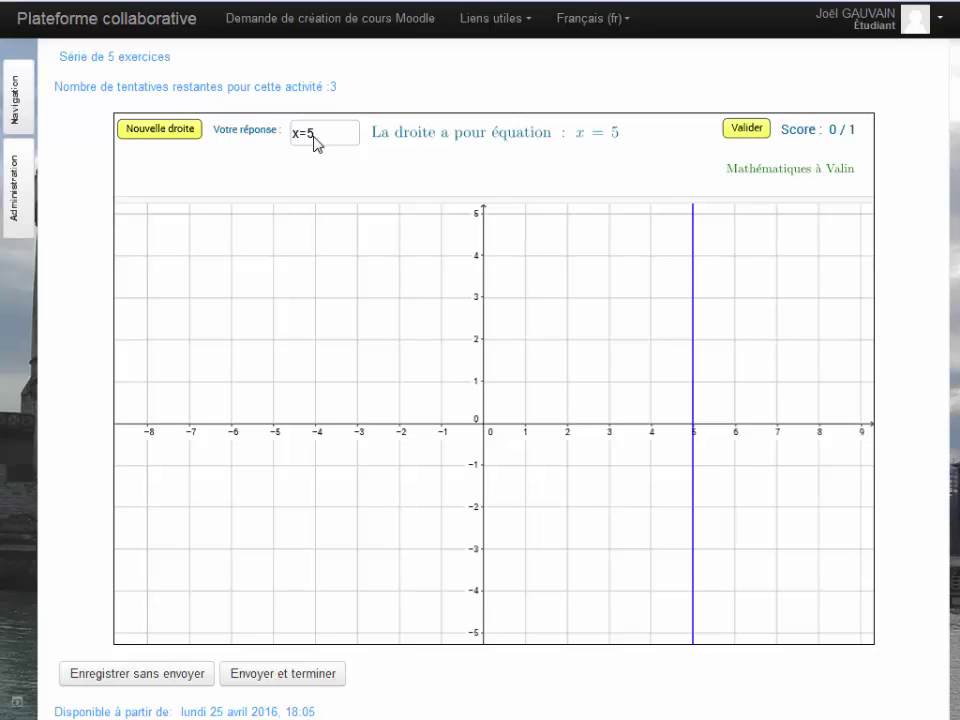
{"action": "left_click", "coordinate": [747, 130]}
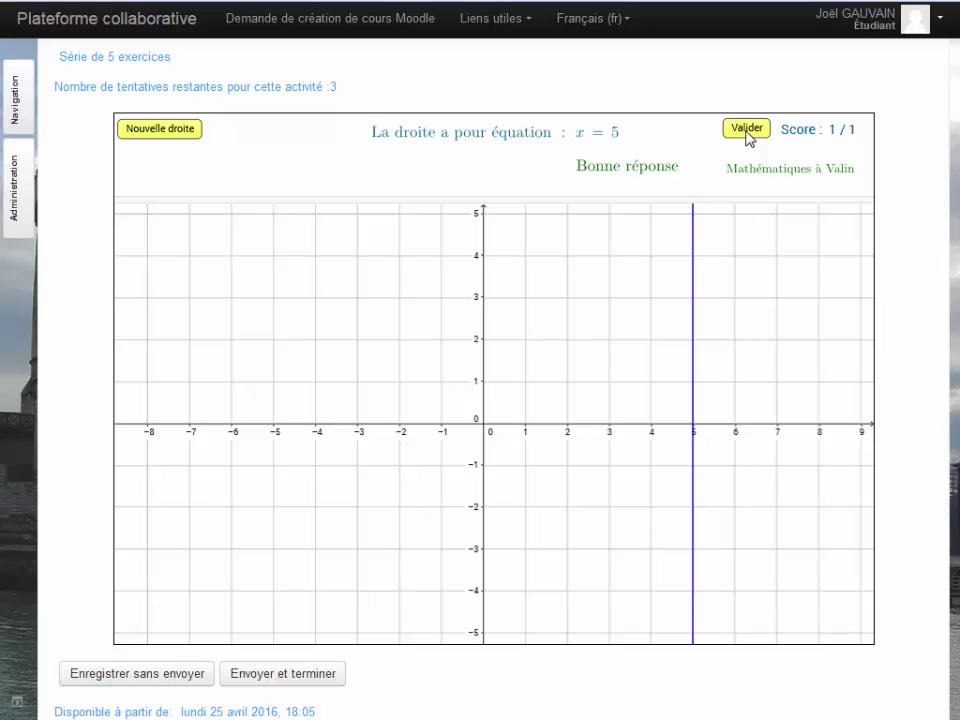
Generate the second line, answer it with y=-1/2x+1 and validate the answer
{"action": "left_click", "coordinate": [176, 136]}
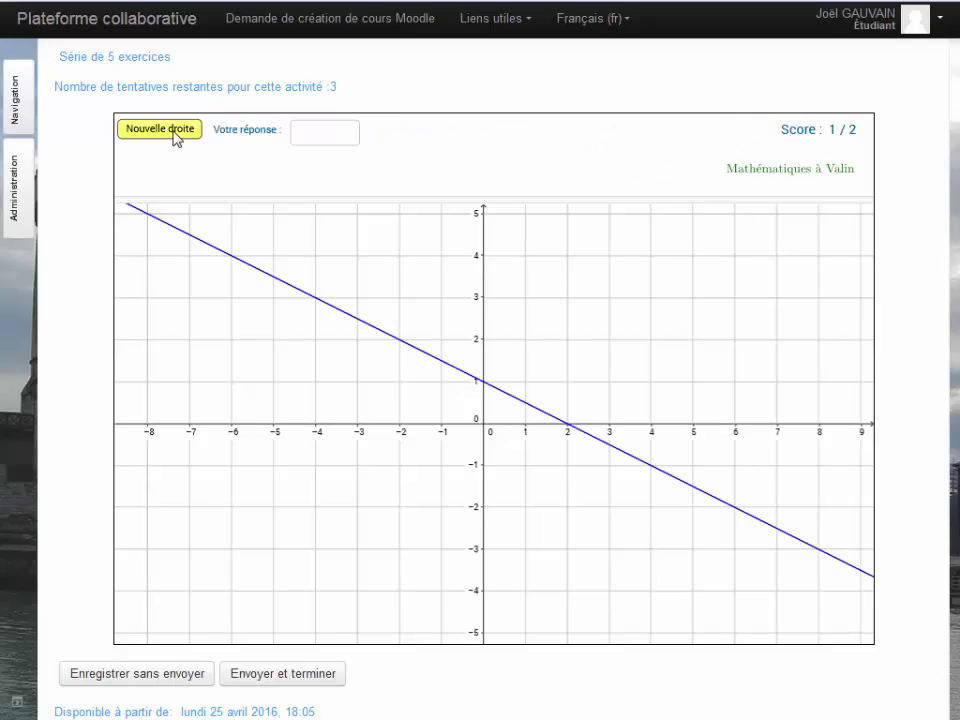
{"action": "left_click", "coordinate": [320, 138]}
{"action": "type", "text": "y"}
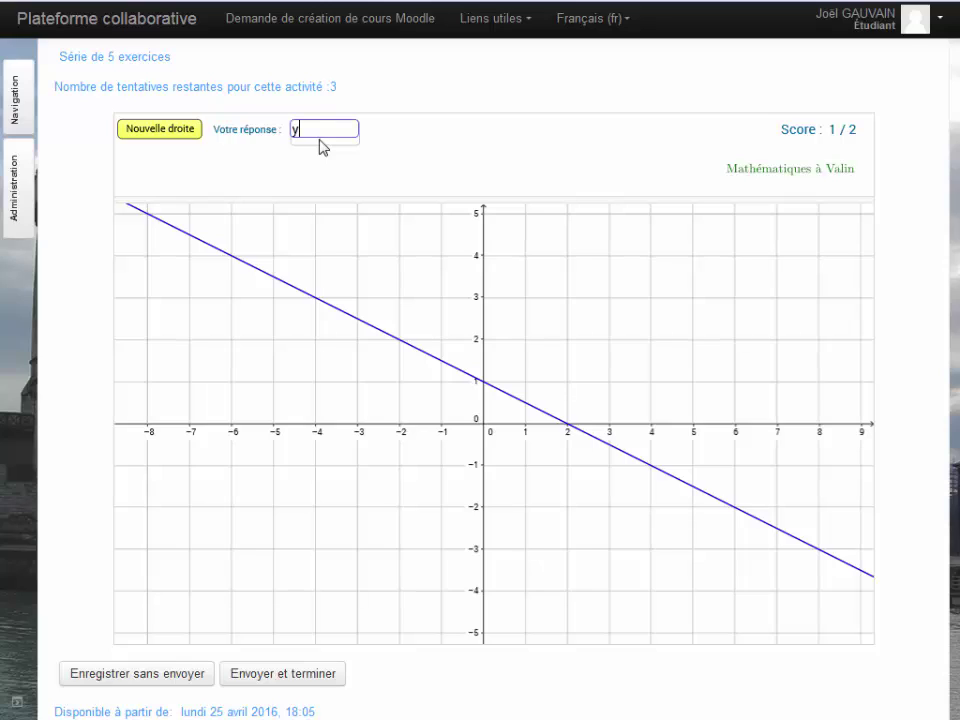
{"action": "type", "text": "=-1/2x+1"}
{"action": "key", "text": "Return"}
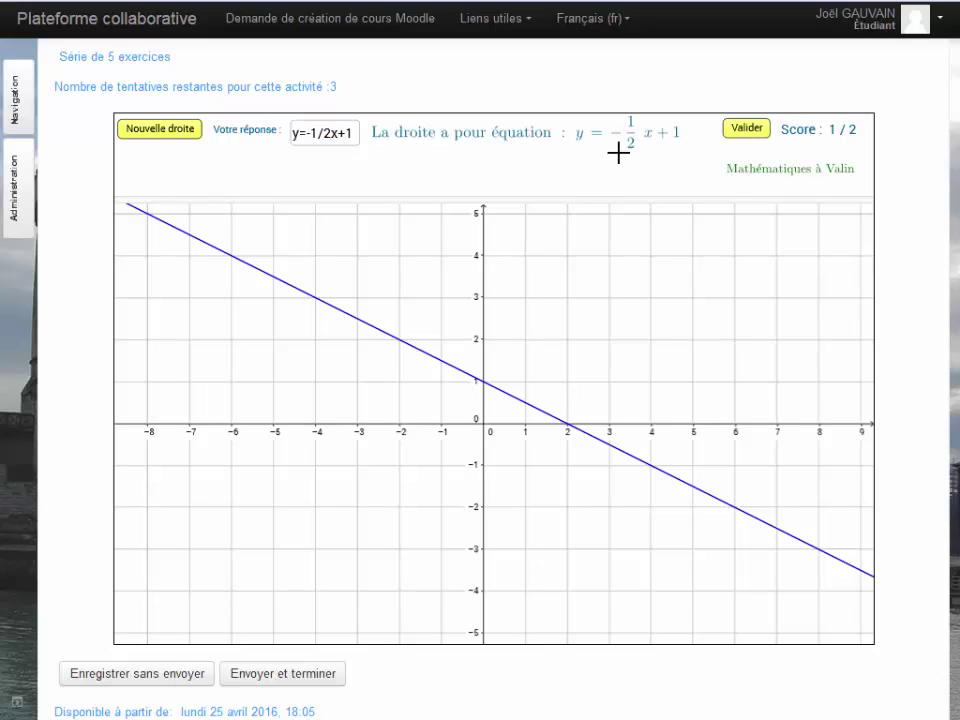
{"action": "left_click", "coordinate": [757, 136]}
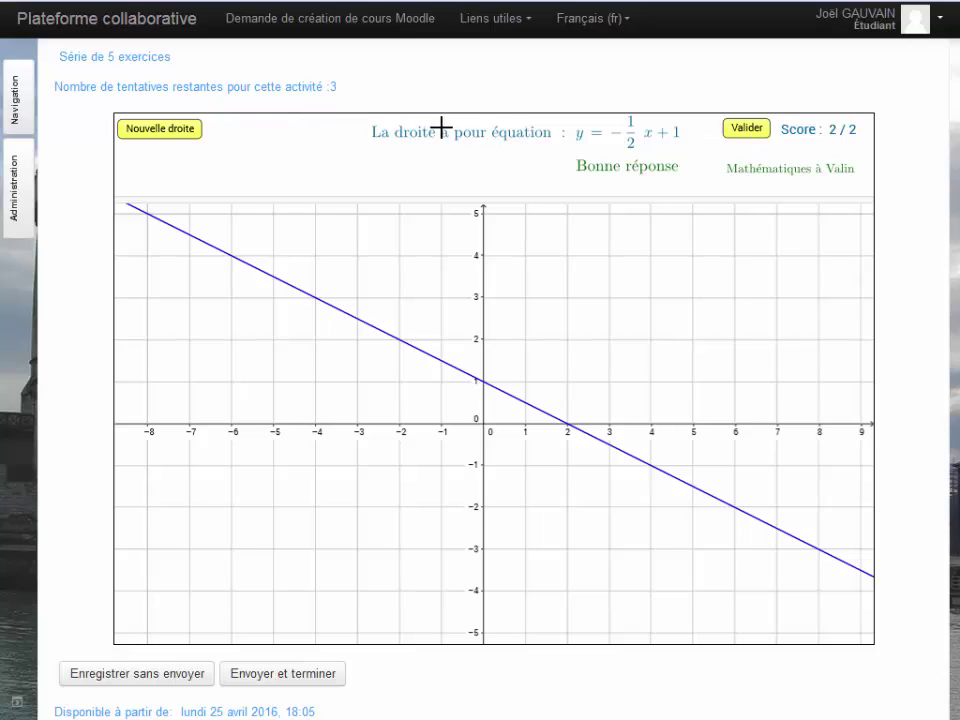
Generate the third line, answer it with the equation y=-2 and validate the answer
{"action": "left_click", "coordinate": [172, 131]}
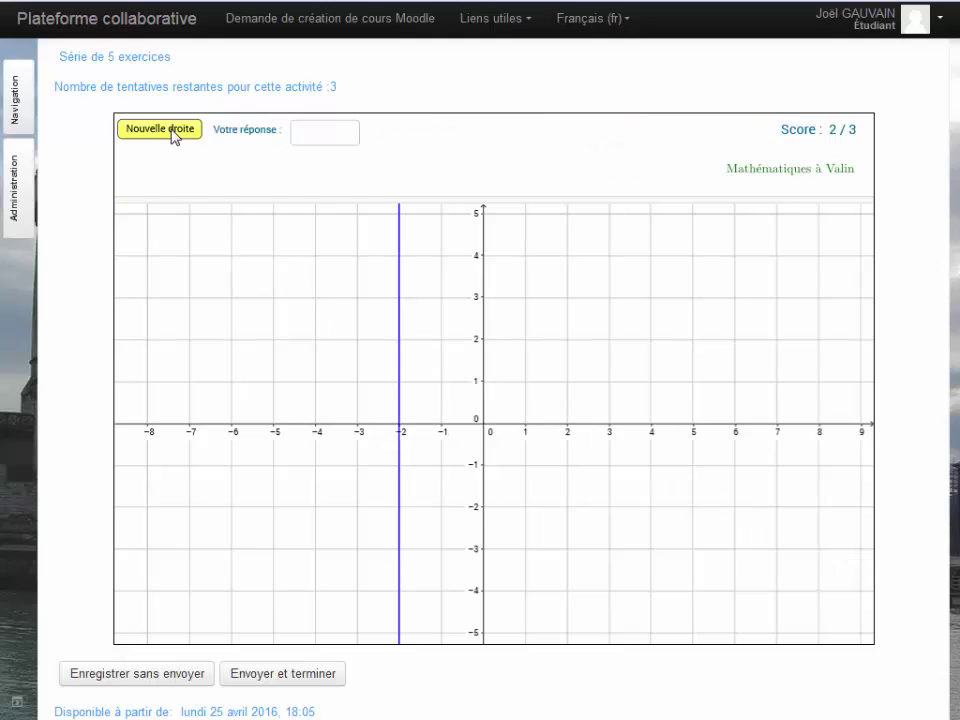
{"action": "left_click", "coordinate": [312, 138]}
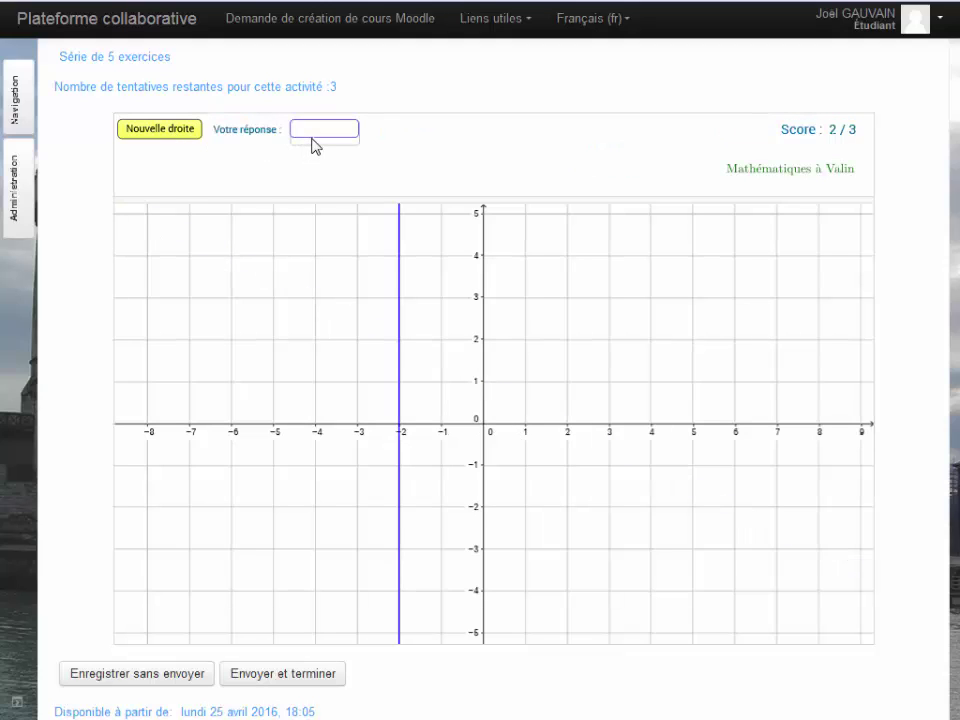
{"action": "type", "text": "y=-2"}
{"action": "key", "text": "Return"}
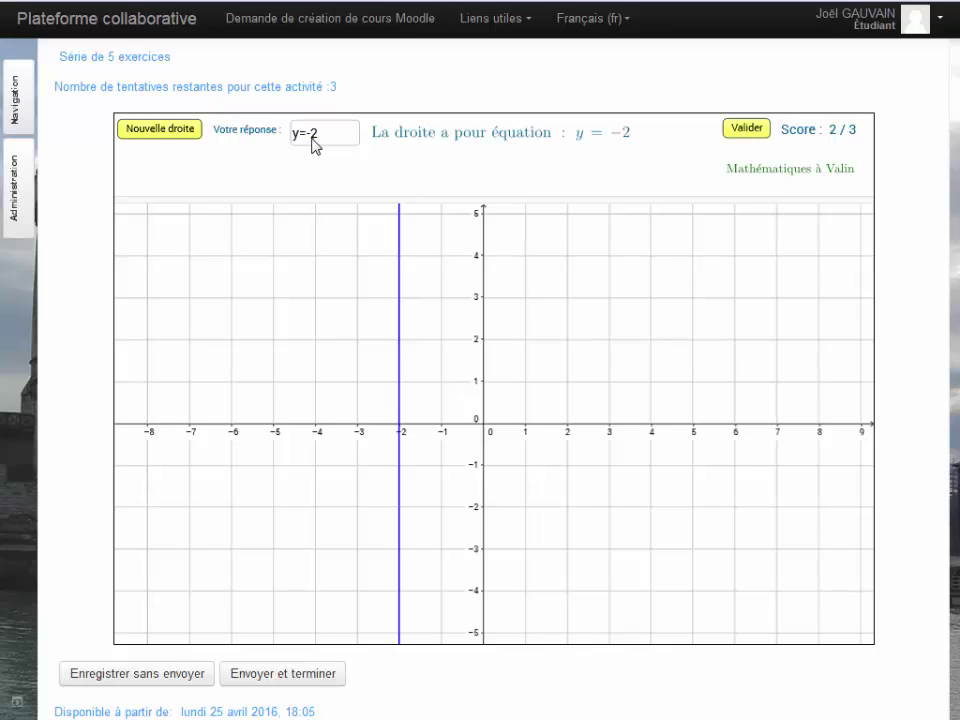
{"action": "left_click", "coordinate": [744, 133]}
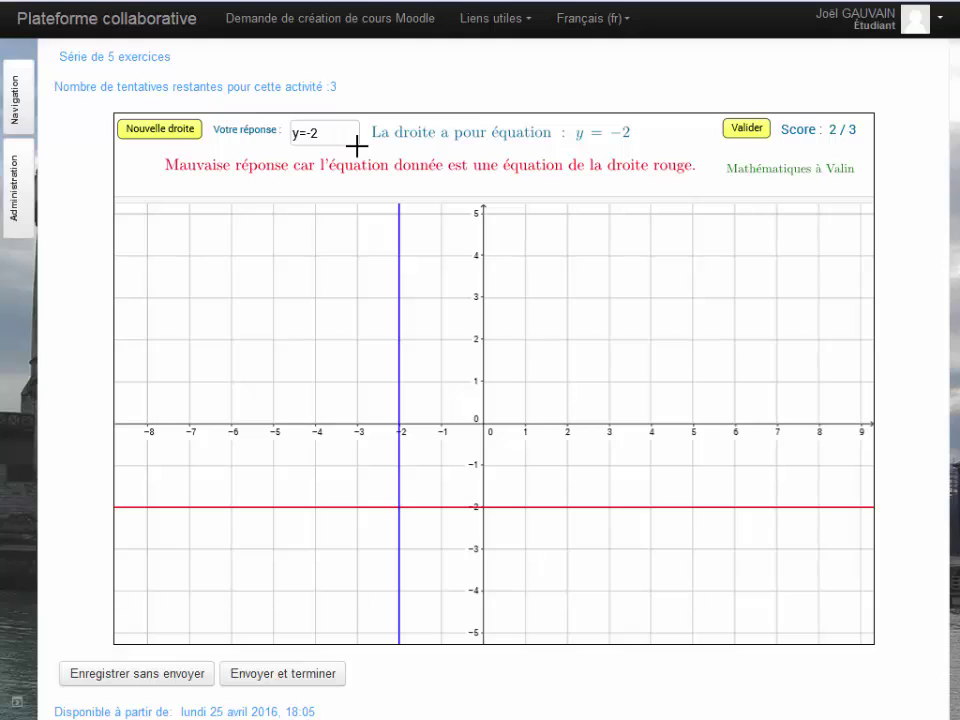
Generate the fourth line, answer it with y=-3x+2 and validate the answer
{"action": "left_click", "coordinate": [180, 140]}
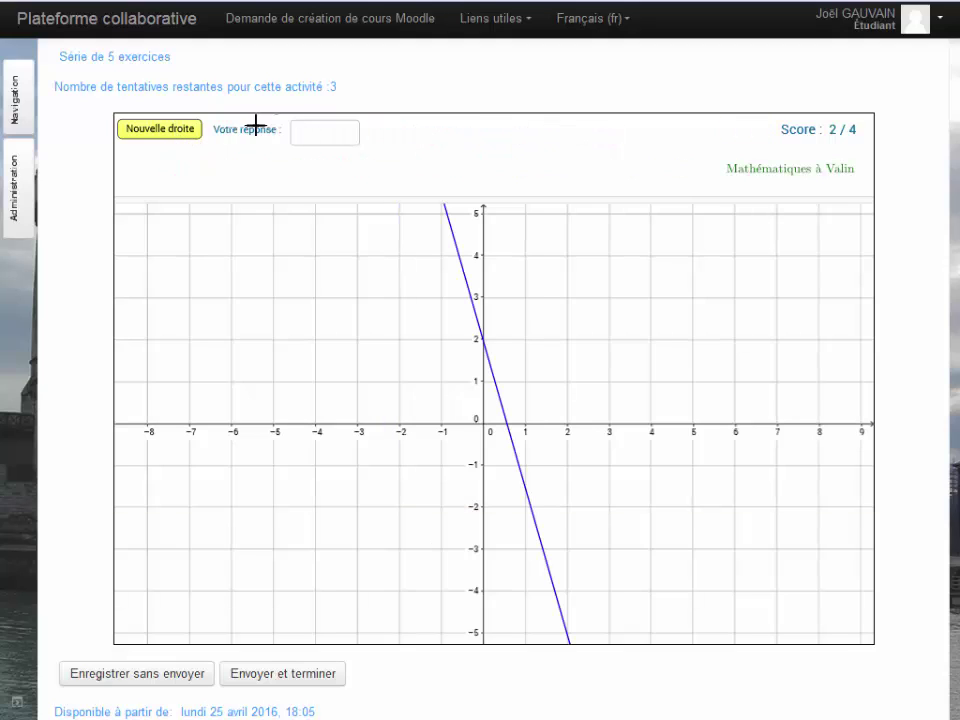
{"action": "left_click", "coordinate": [315, 141]}
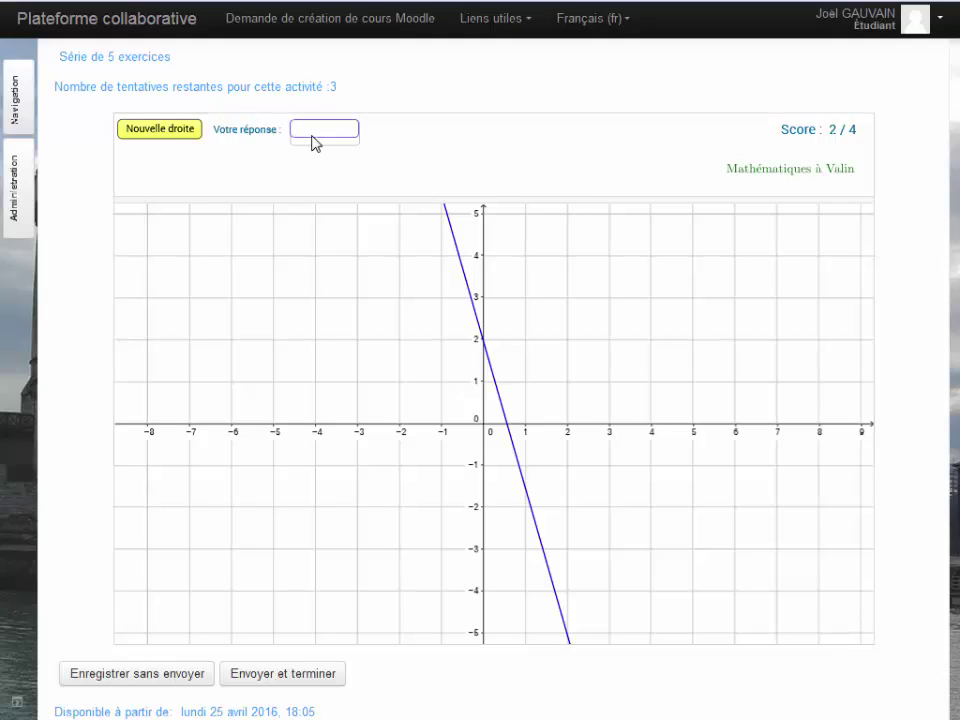
{"action": "type", "text": "y=-3x+2"}
{"action": "key", "text": "Return"}
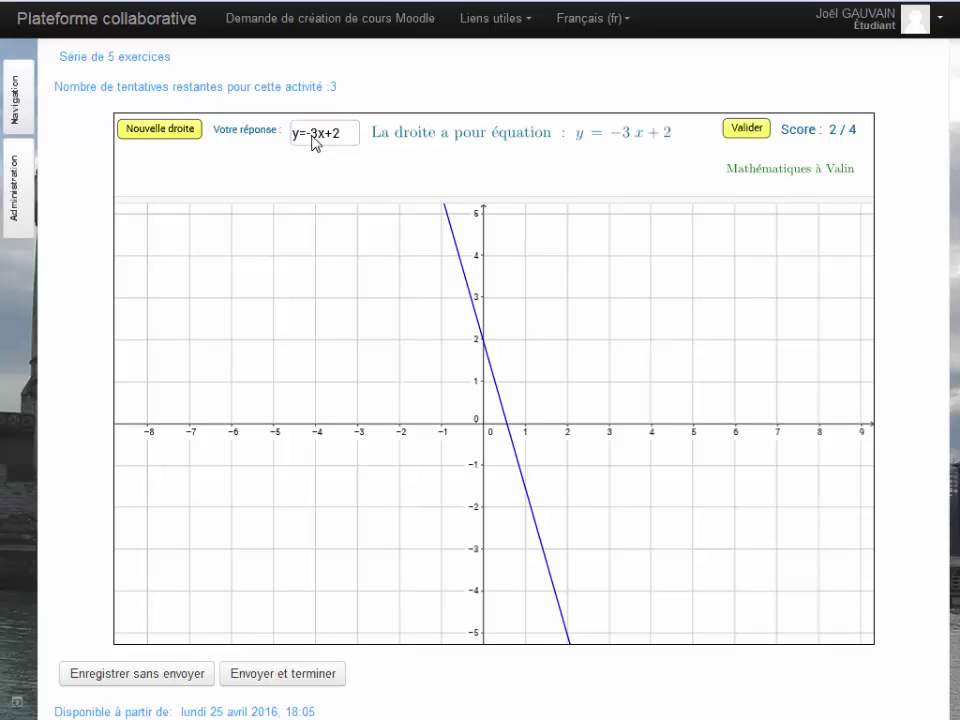
{"action": "left_click", "coordinate": [745, 133]}
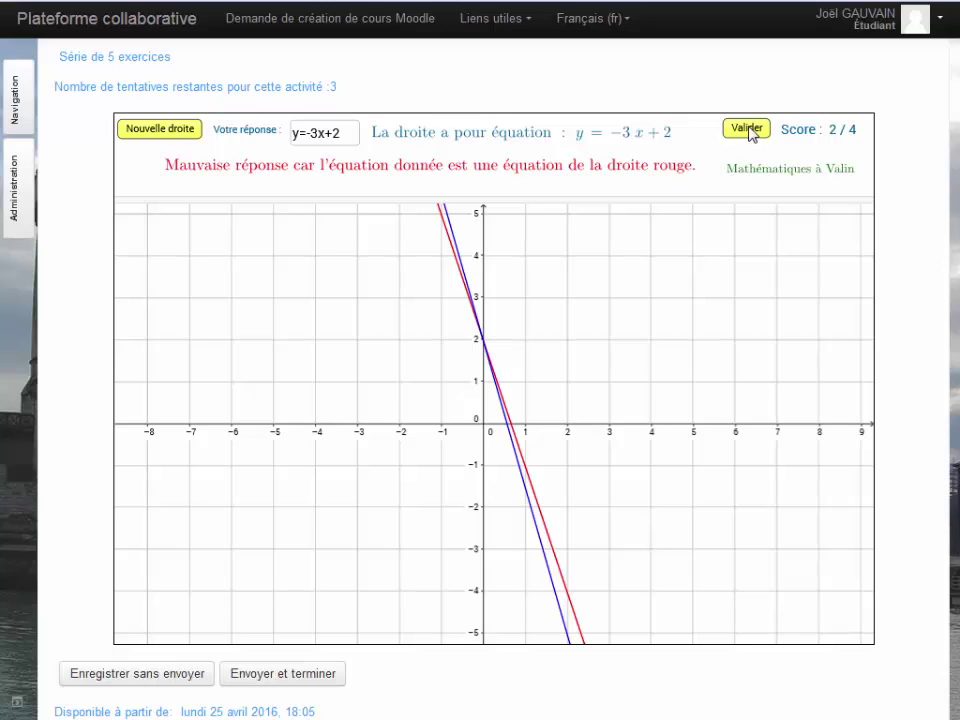
Generate the fifth line, answer it with x=1 and validate the answer
{"action": "left_click", "coordinate": [174, 131]}
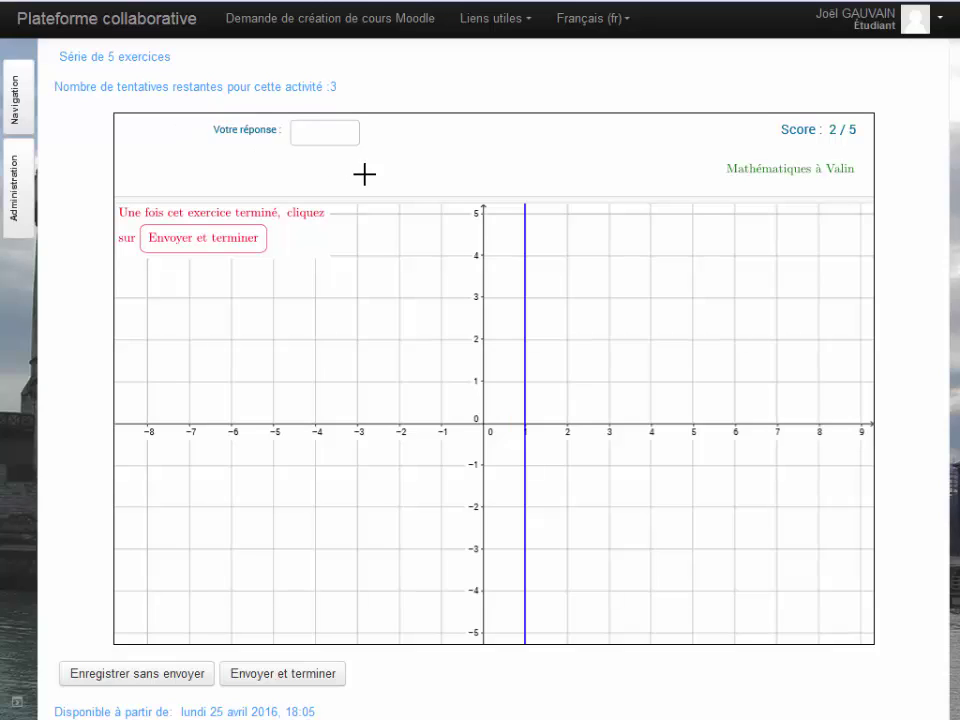
{"action": "left_click", "coordinate": [306, 138]}
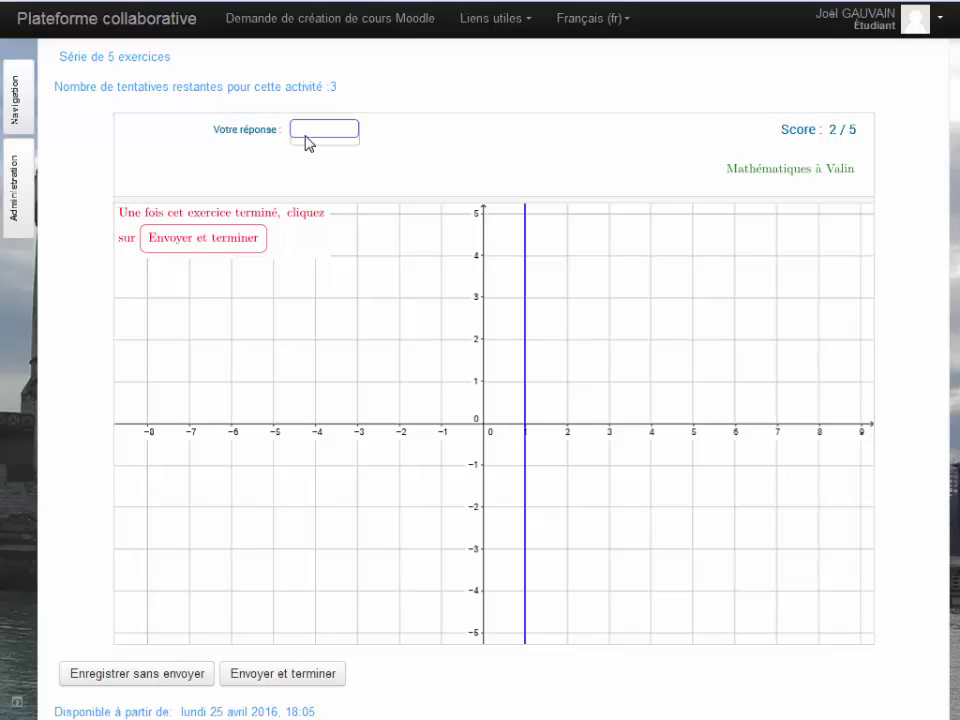
{"action": "type", "text": "x=1"}
{"action": "key", "text": "Return"}
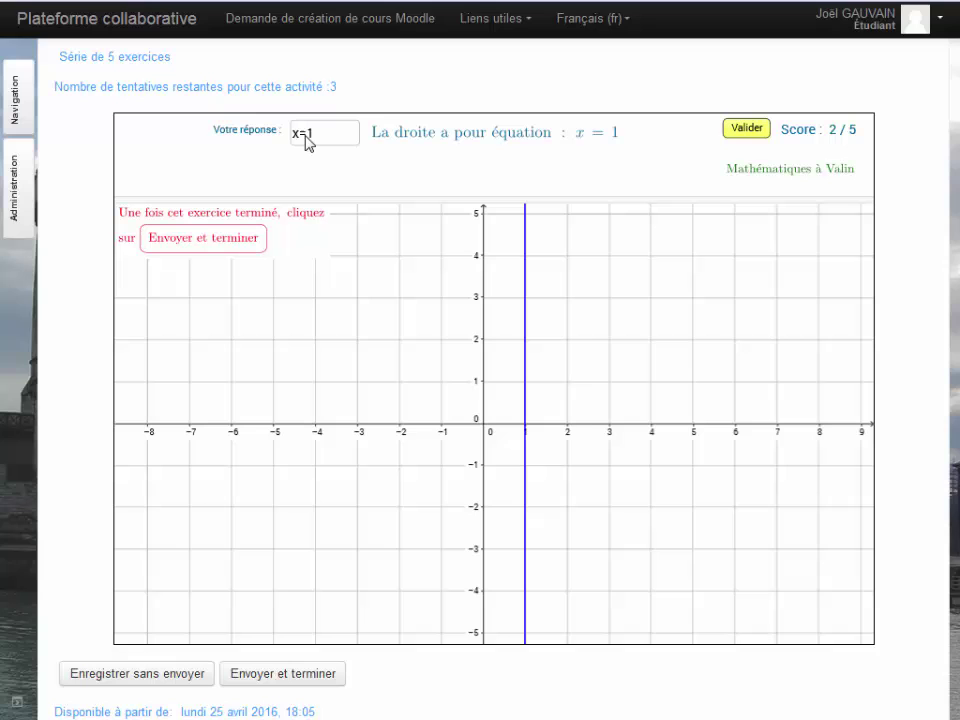
{"action": "left_click", "coordinate": [746, 130]}
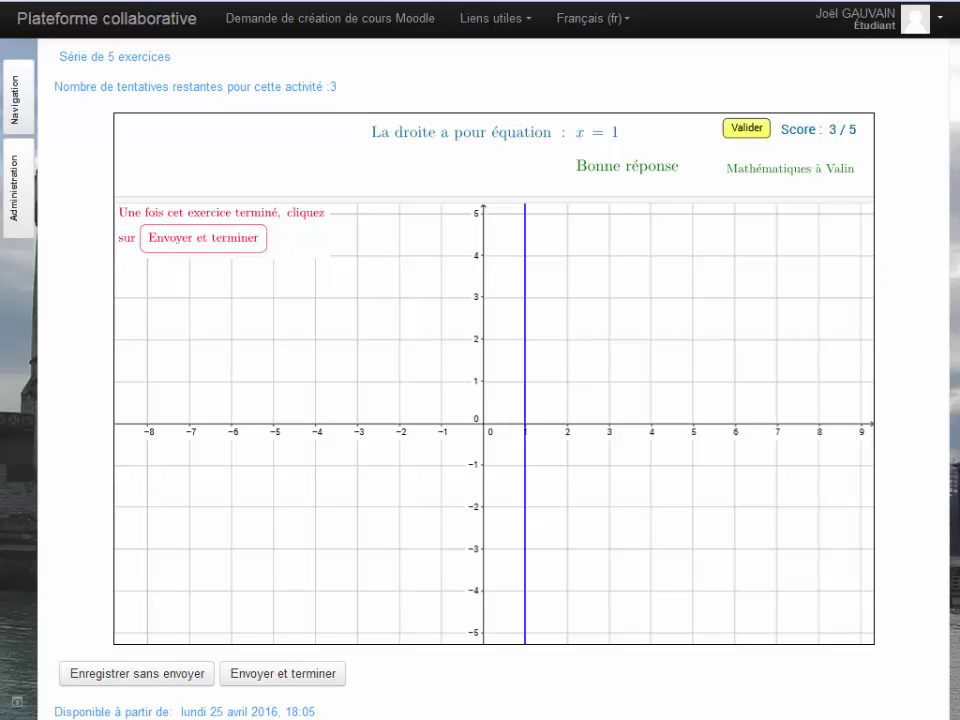
Submit and finish the completed series of five exercises, and look over the reloaded activity page
{"action": "scroll", "coordinate": [480, 380], "scroll_direction": "down", "scroll_amount": 1}
{"action": "scroll", "coordinate": [480, 400], "scroll_direction": "down", "scroll_amount": 2}
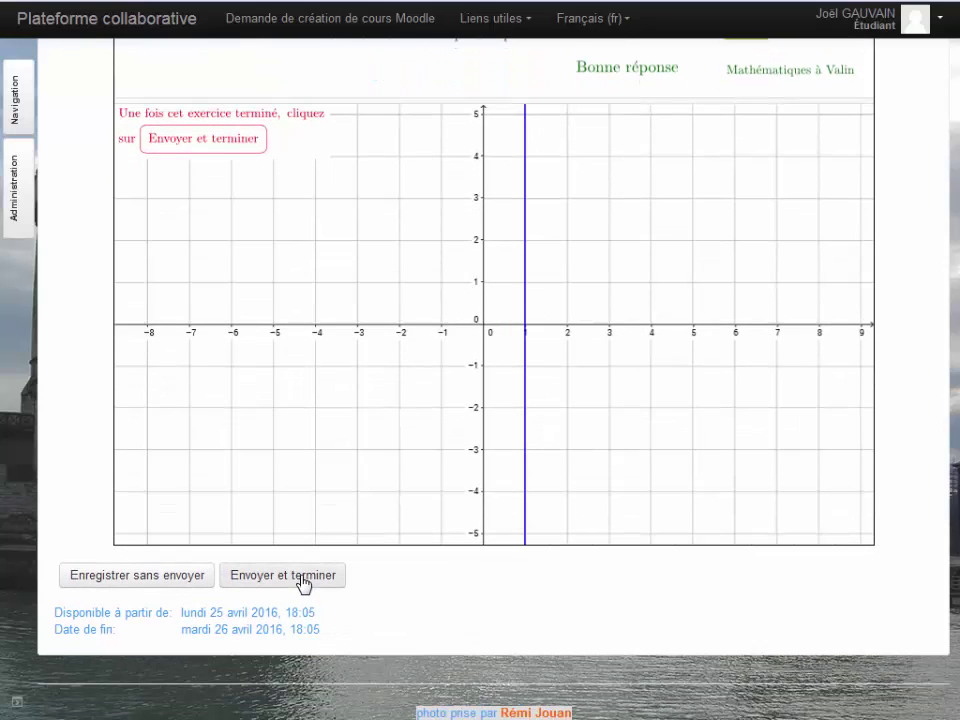
{"action": "left_click", "coordinate": [304, 583]}
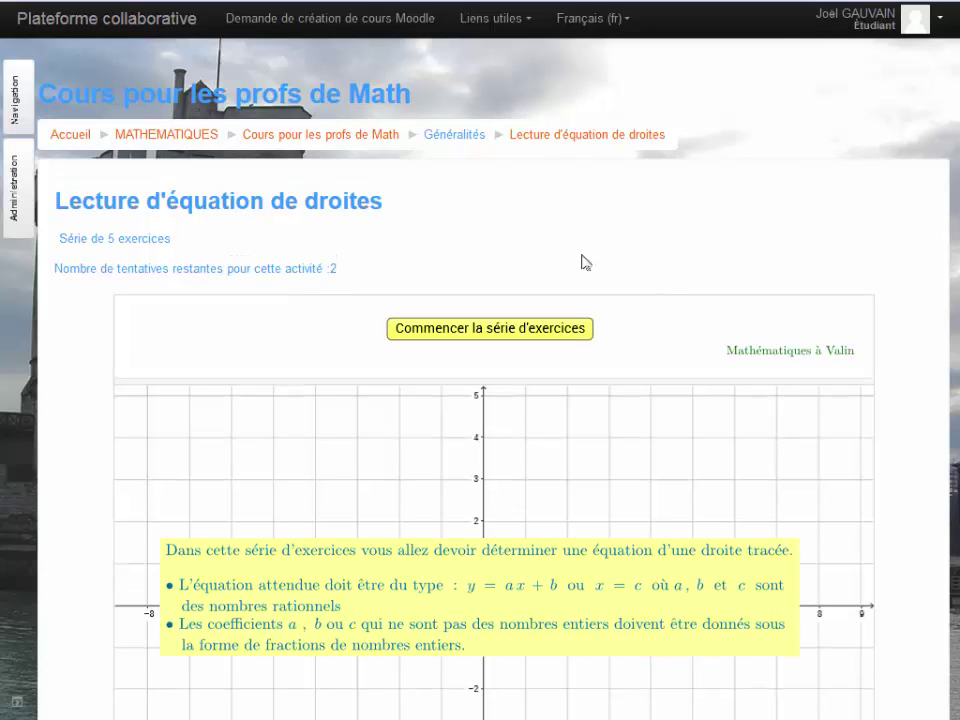
{"action": "scroll", "coordinate": [930, 265], "scroll_direction": "down", "scroll_amount": 4}
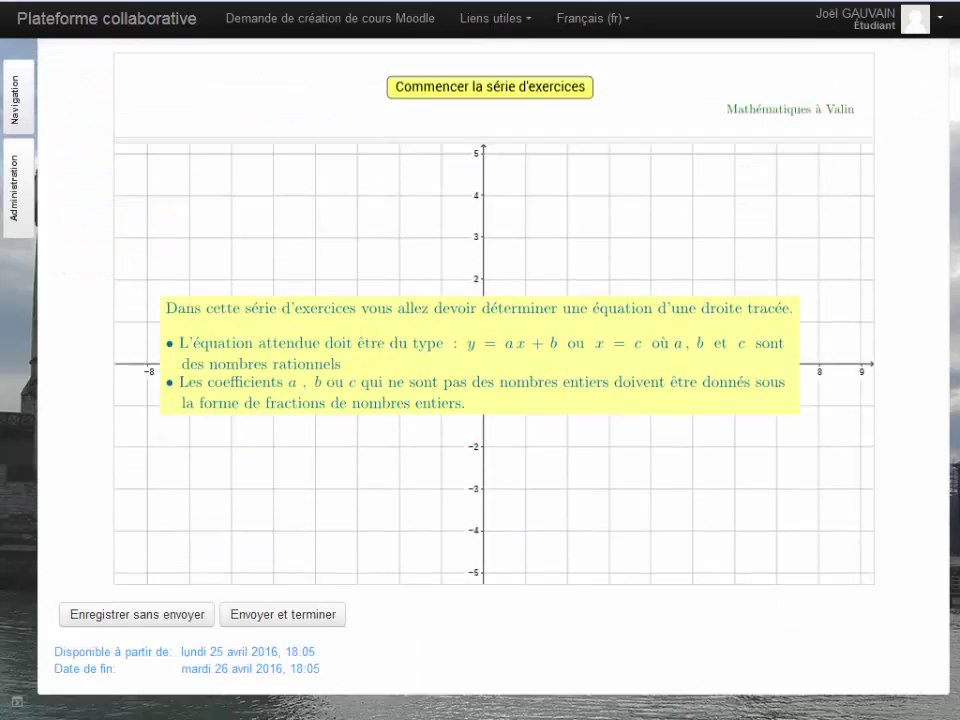
{"action": "scroll", "coordinate": [665, 271], "scroll_direction": "up", "scroll_amount": 4}
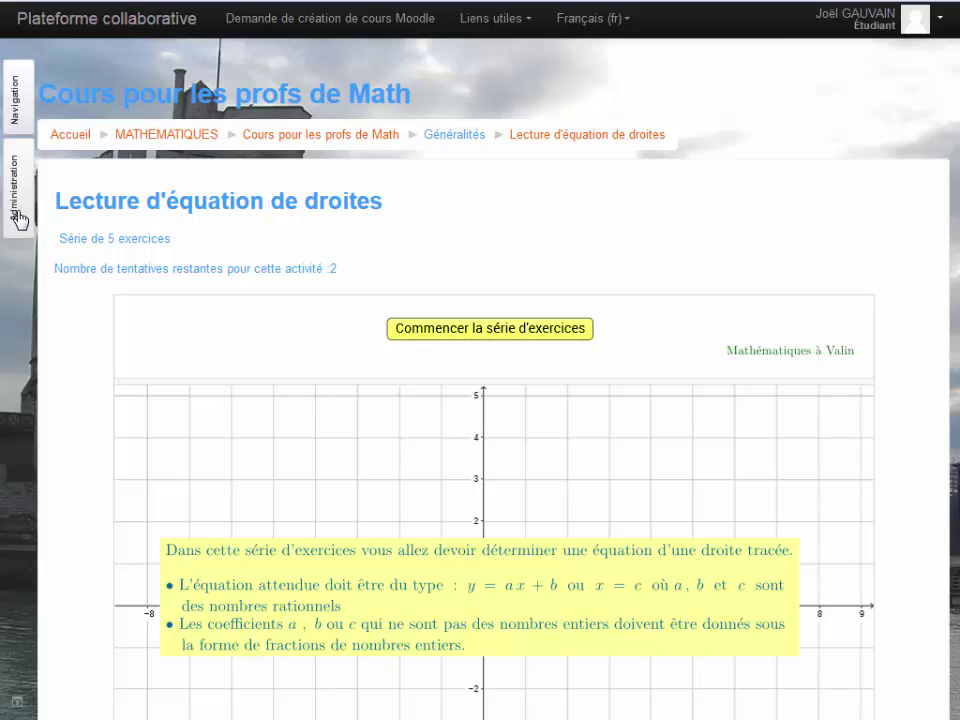
Return to the normal role and review the submitted attempt in the results of the Lecture d'équation de droites activity
{"action": "left_click", "coordinate": [940, 26]}
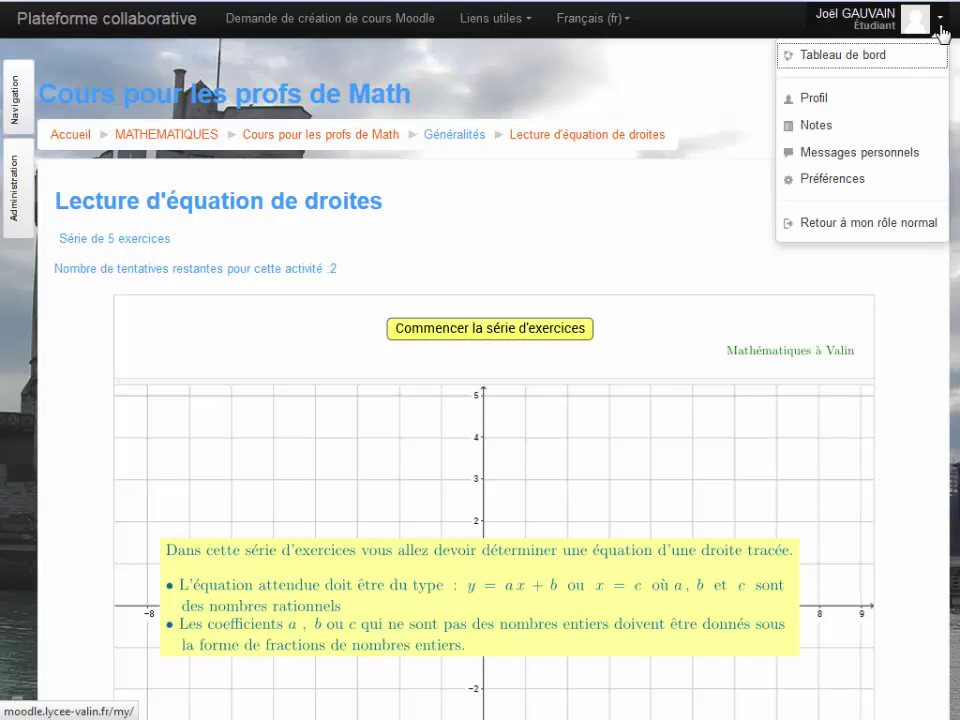
{"action": "left_click", "coordinate": [866, 232]}
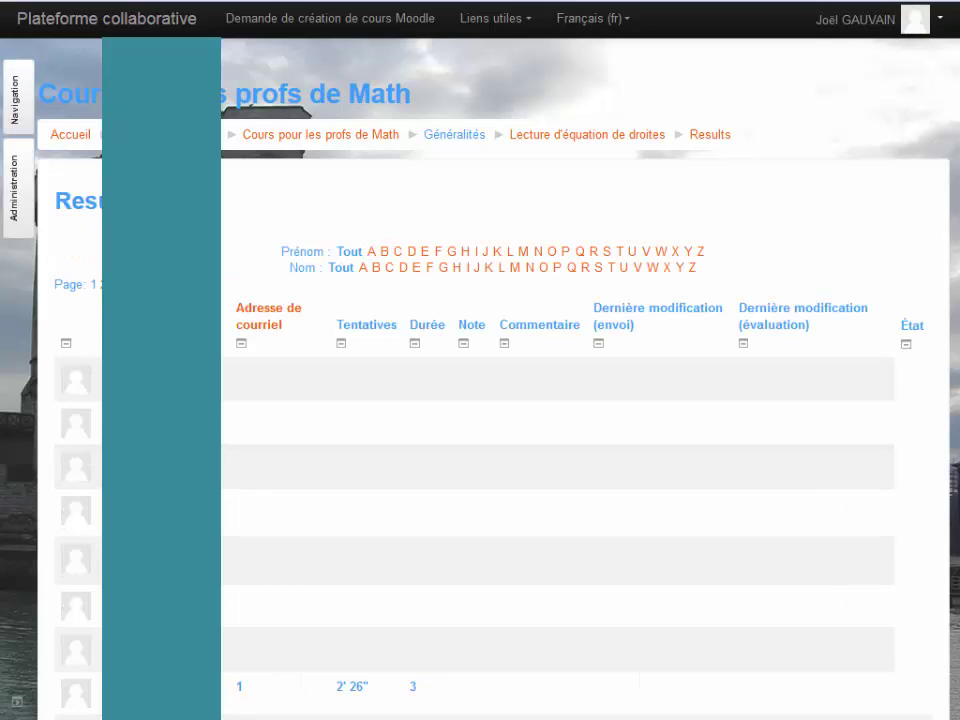
{"action": "scroll", "coordinate": [480, 400], "scroll_direction": "down", "scroll_amount": 1}
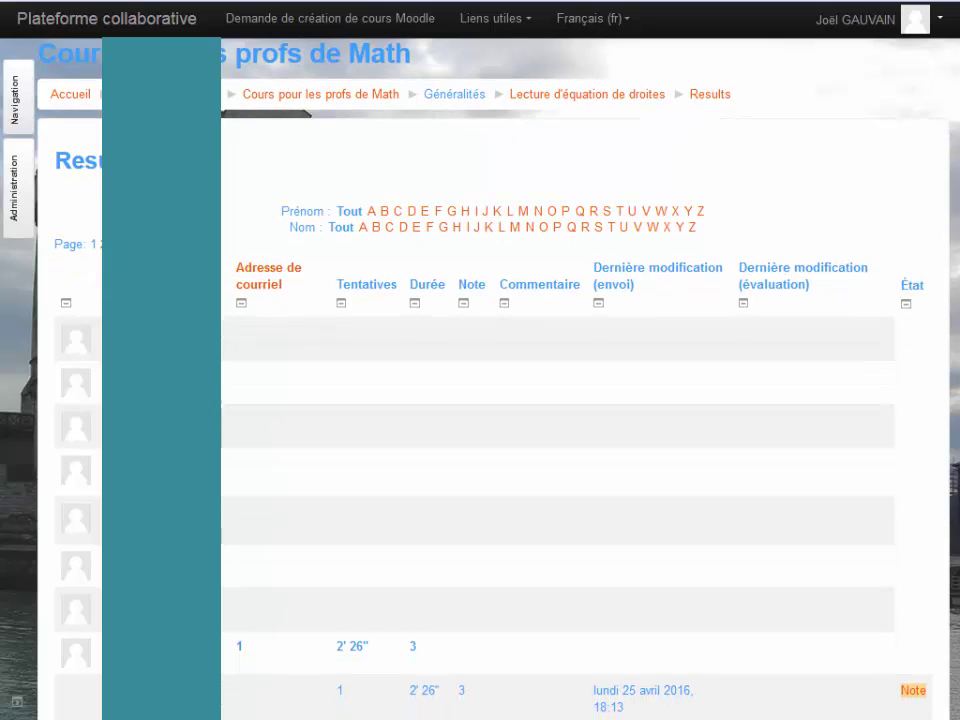
{"action": "scroll", "coordinate": [480, 400], "scroll_direction": "down", "scroll_amount": 2}
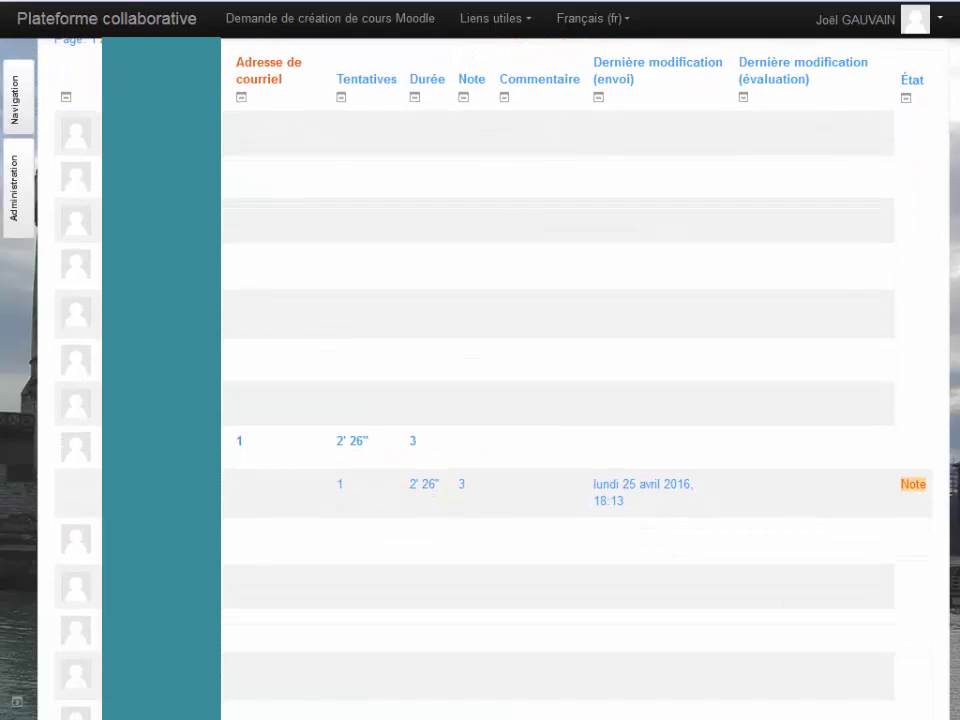
{"action": "scroll", "coordinate": [480, 400], "scroll_direction": "down", "scroll_amount": 1}
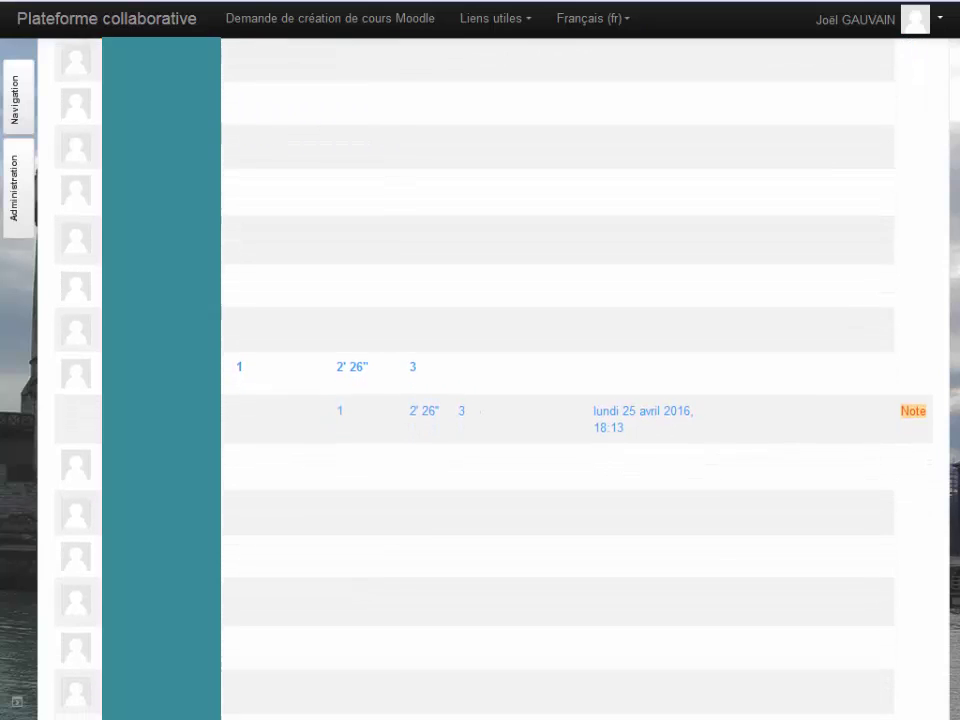
{"action": "scroll", "coordinate": [480, 400], "scroll_direction": "down", "scroll_amount": 1}
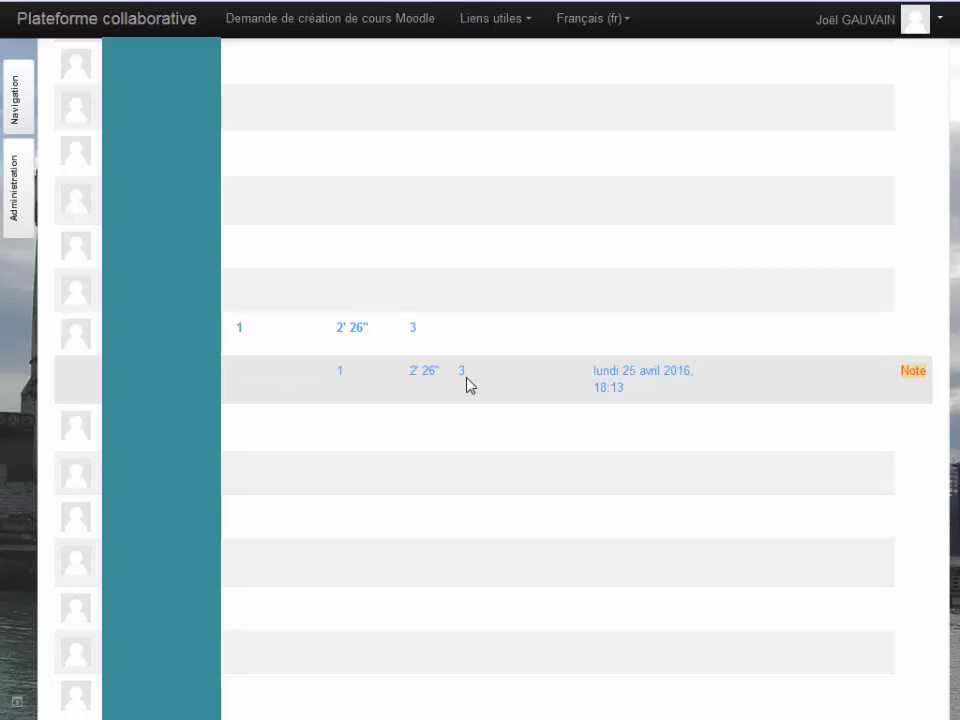
Open the grading page of the submitted attempt and examine its evaluation, comment area and saved exercise
{"action": "left_click", "coordinate": [914, 373]}
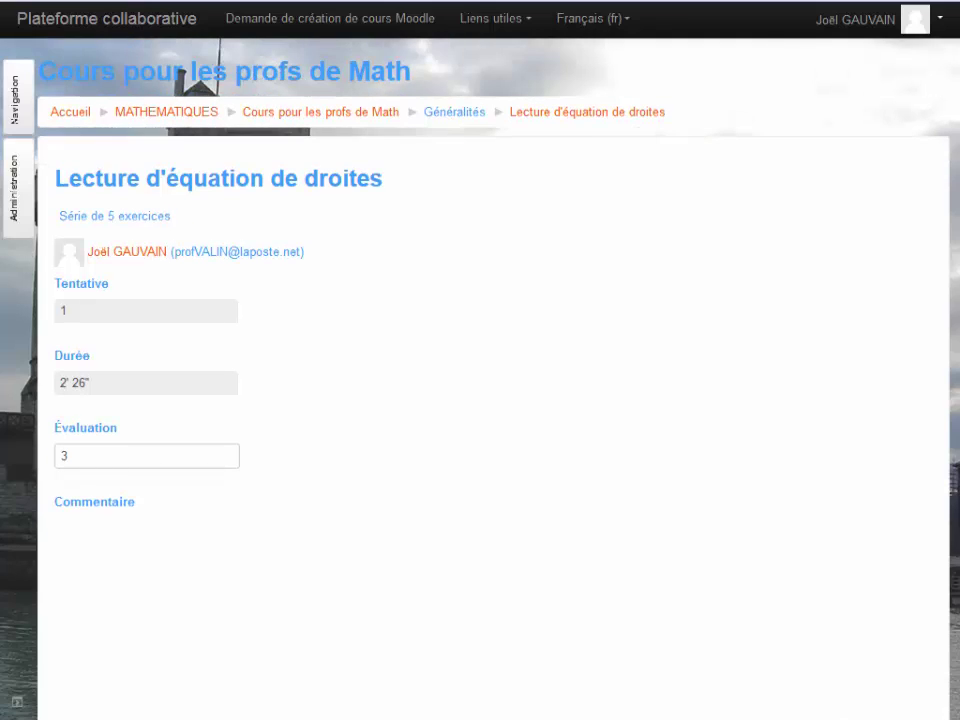
{"action": "scroll", "coordinate": [481, 714], "scroll_direction": "down", "scroll_amount": 3}
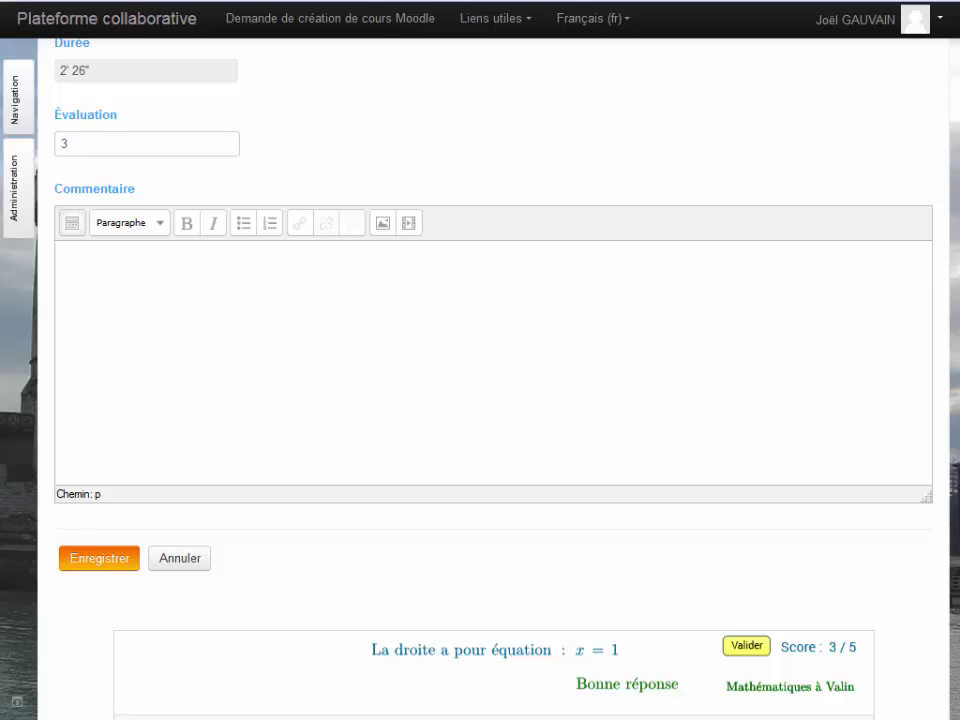
{"action": "scroll", "coordinate": [480, 400], "scroll_direction": "down", "scroll_amount": 4}
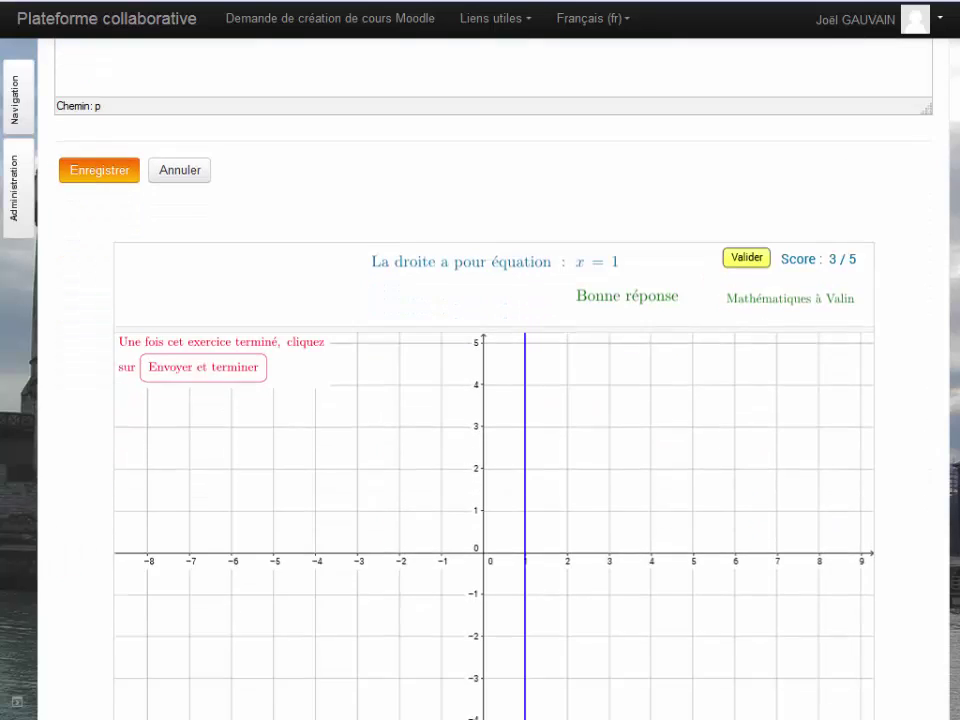
{"action": "scroll", "coordinate": [480, 400], "scroll_direction": "down", "scroll_amount": 2}
{"action": "scroll", "coordinate": [480, 400], "scroll_direction": "down", "scroll_amount": 1}
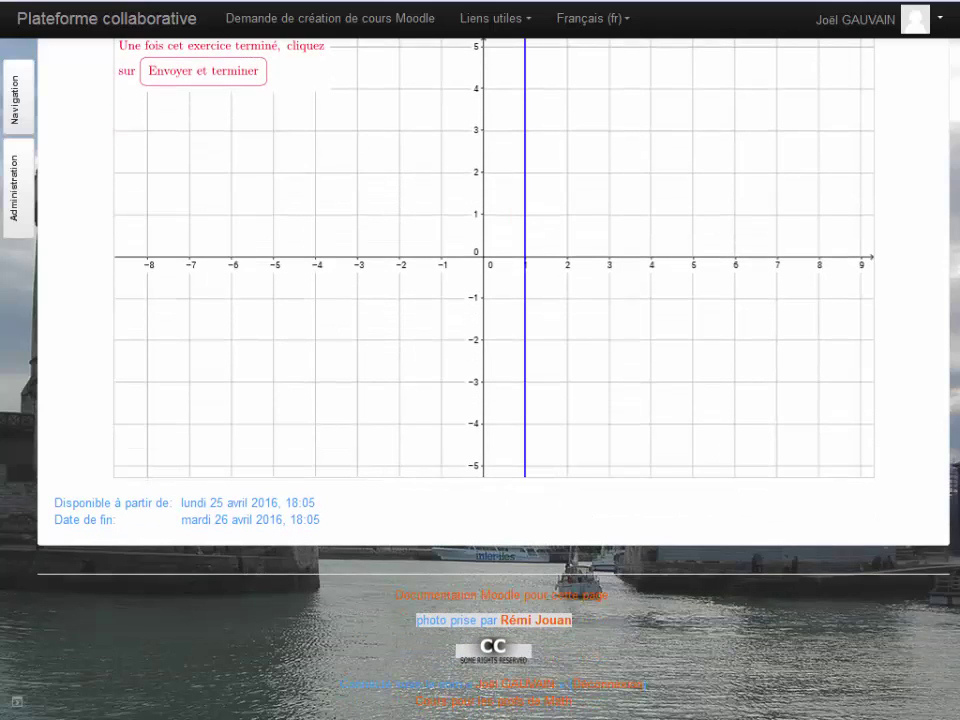
{"action": "scroll", "coordinate": [480, 400], "scroll_direction": "up", "scroll_amount": 5}
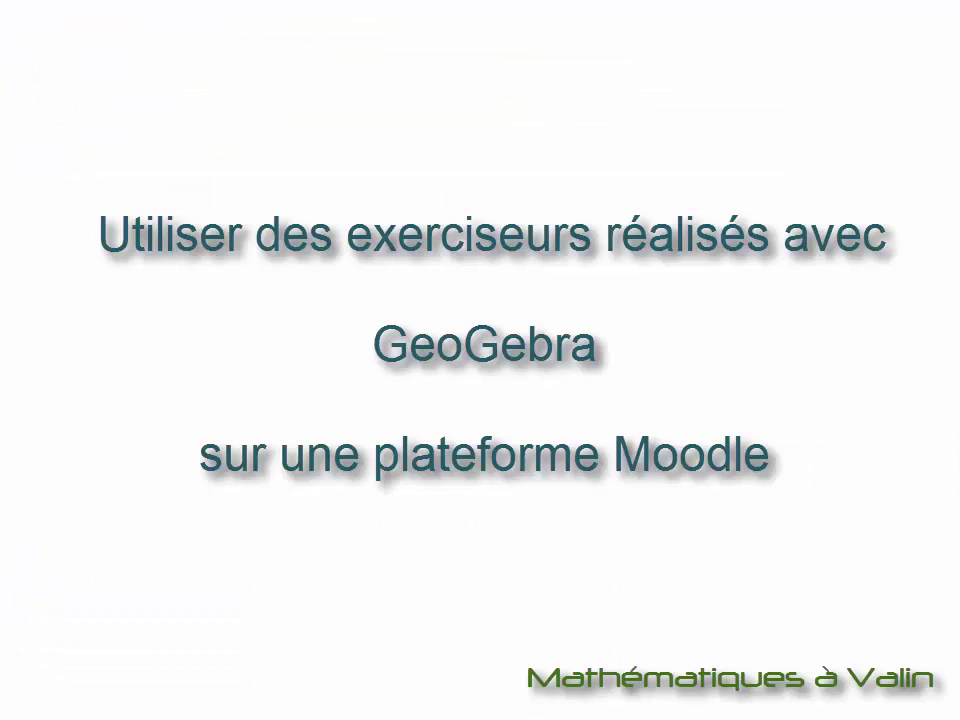